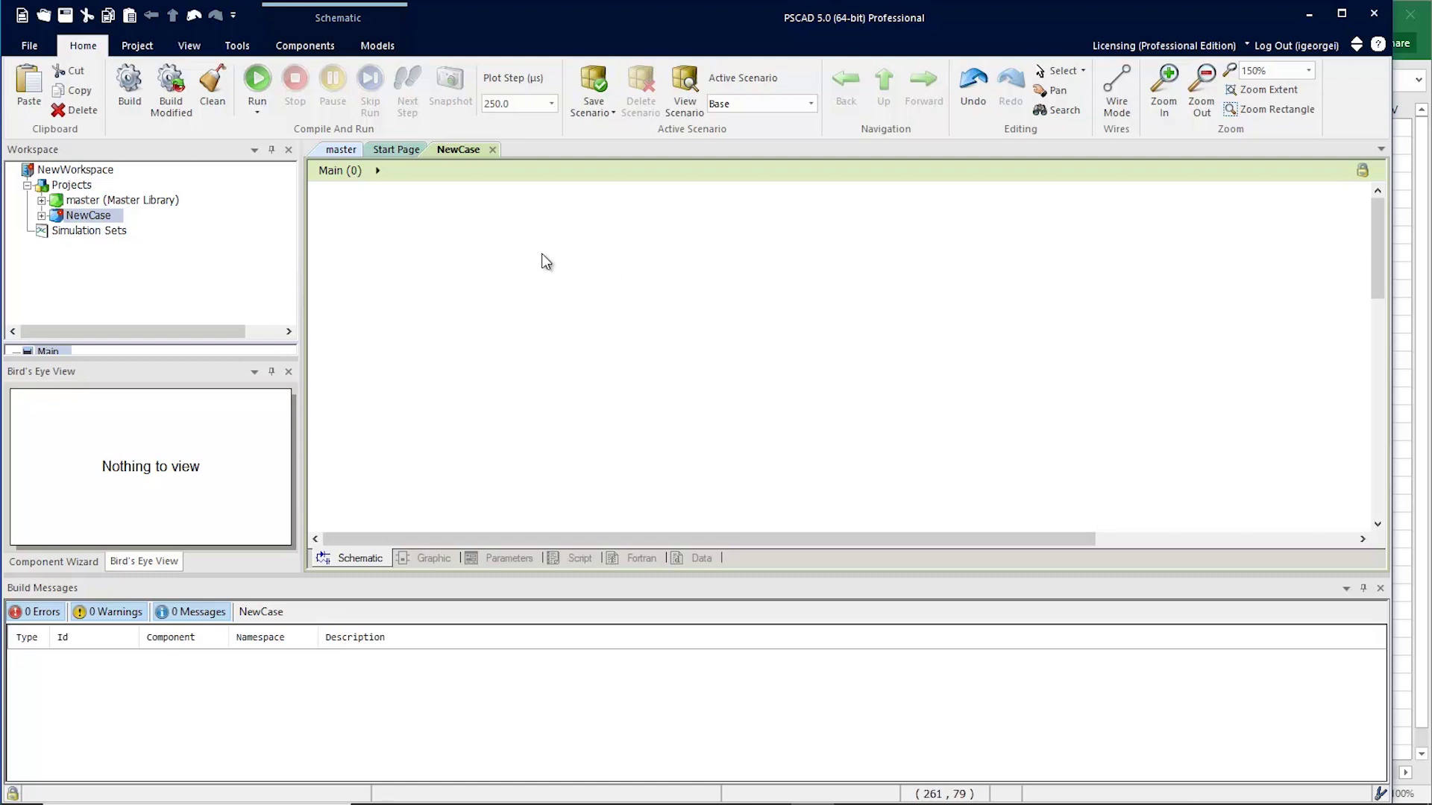
Step: Copy the synchronous machine from the master library's machines palette
{"action": "double_click", "coordinate": [122, 202]}
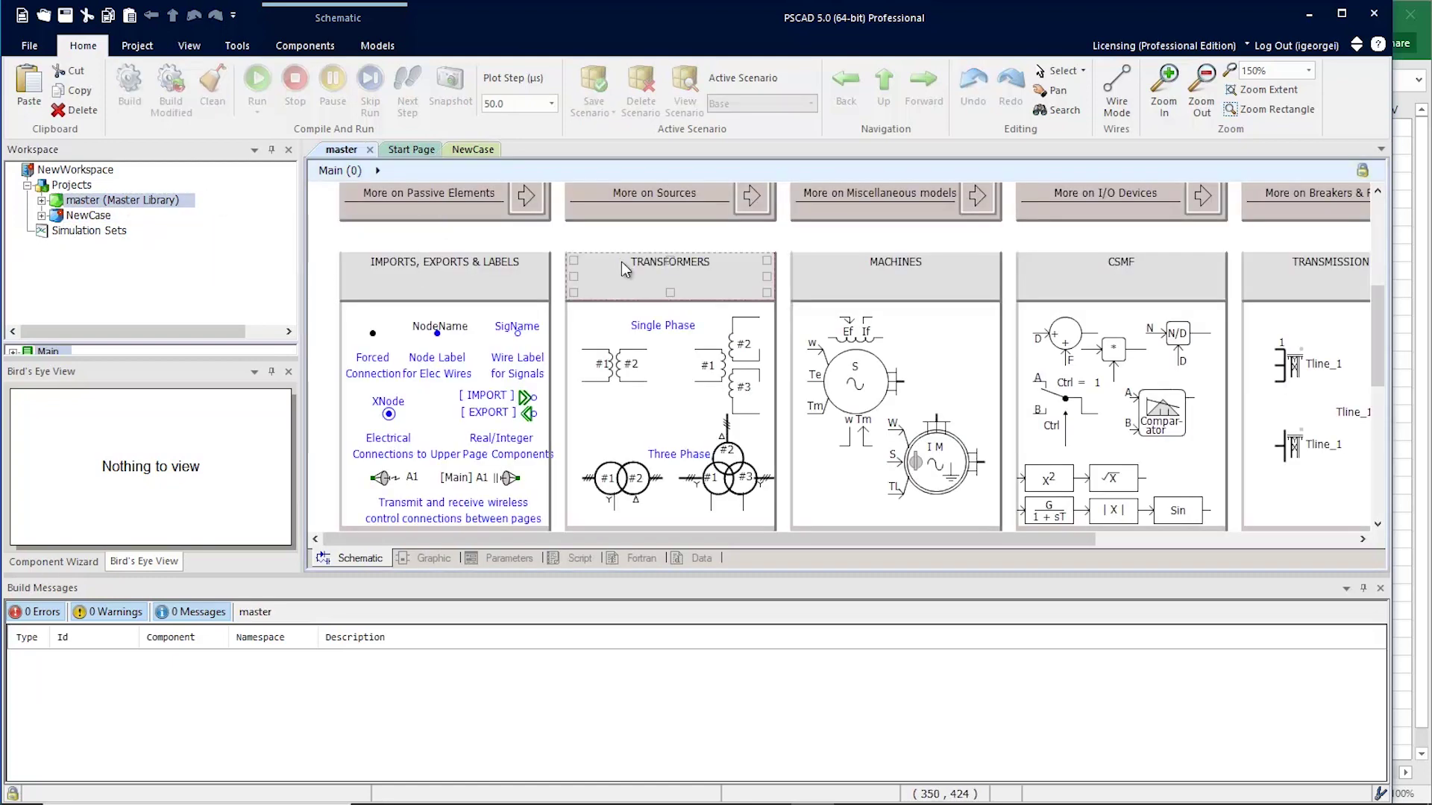
{"action": "right_click", "coordinate": [847, 385]}
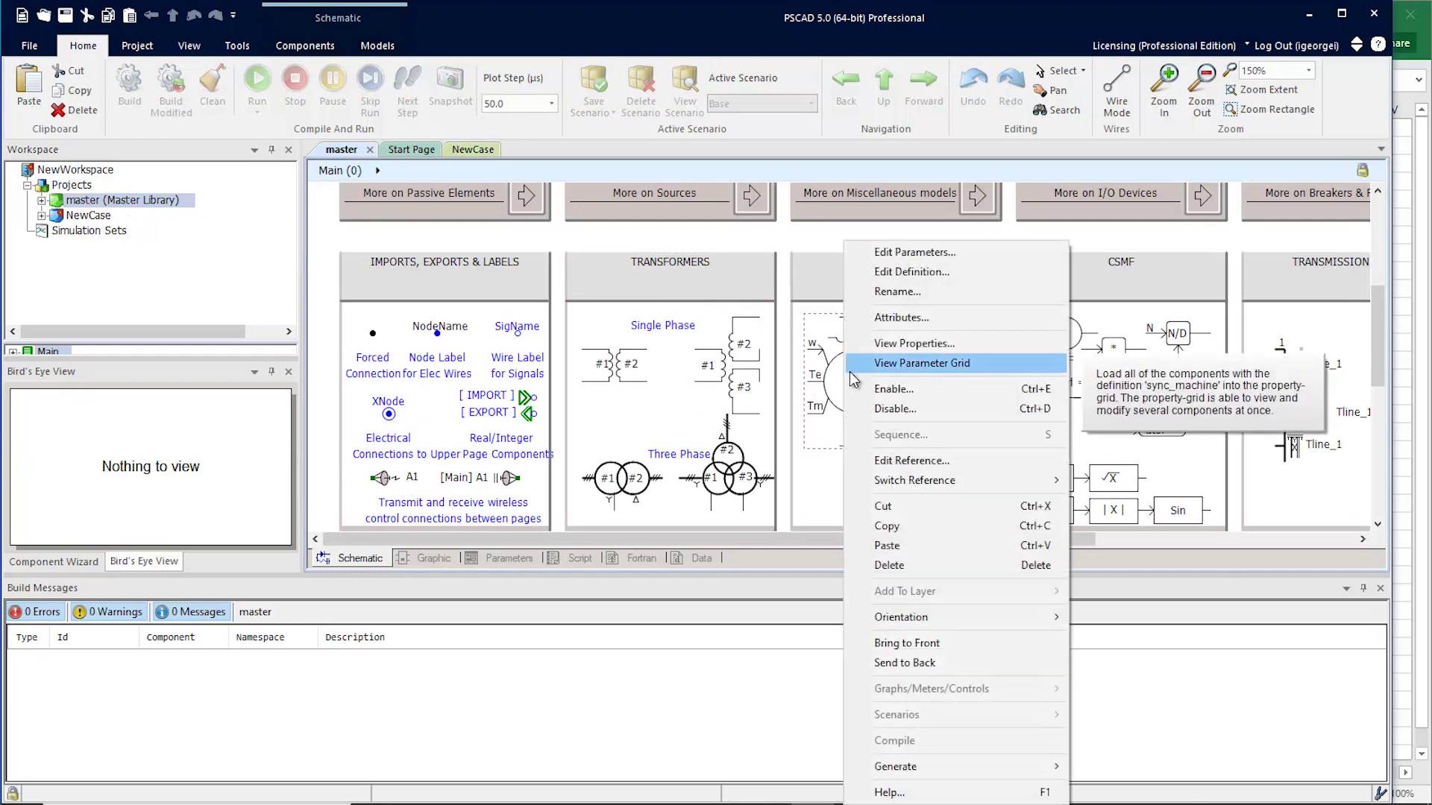
{"action": "left_click", "coordinate": [887, 526]}
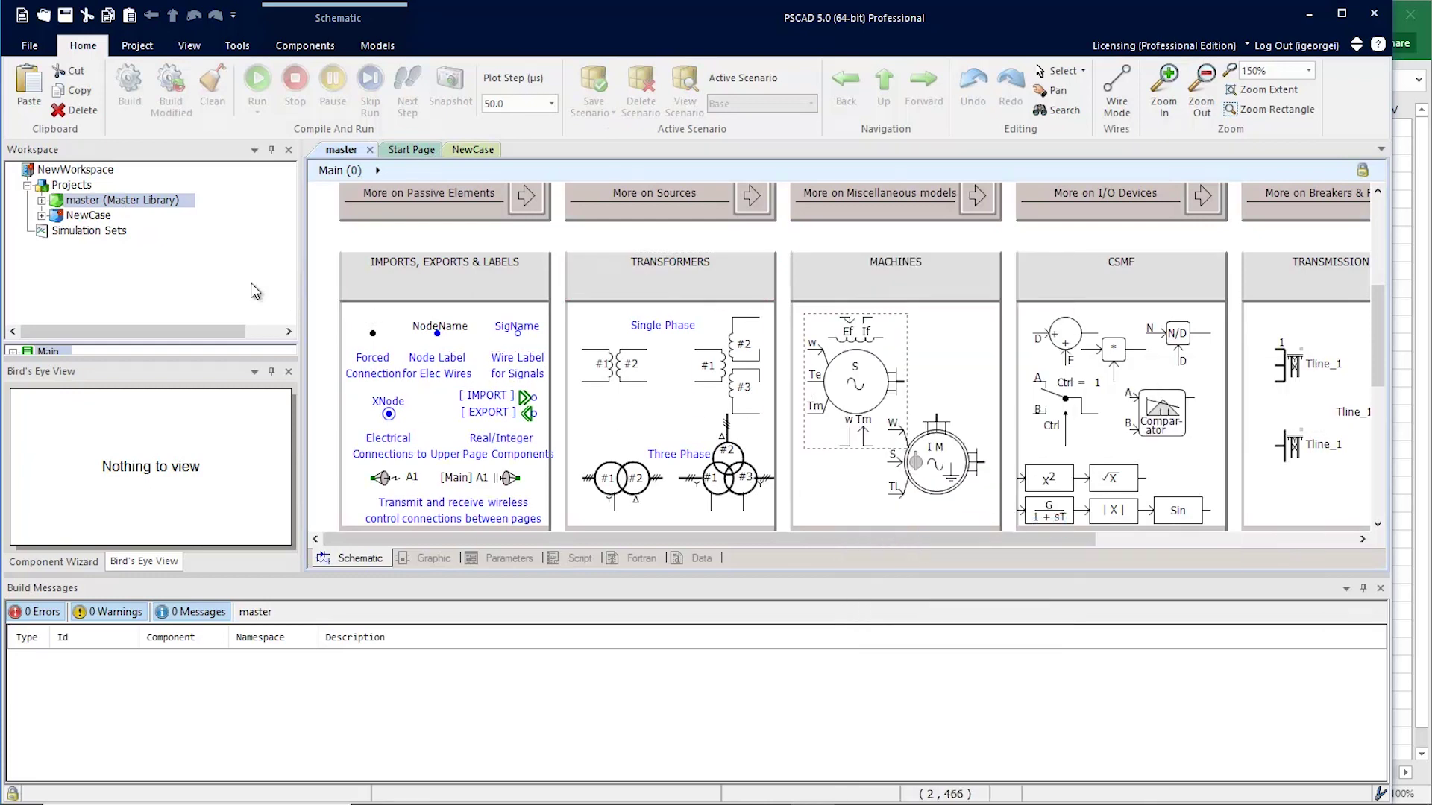
Step: Paste three synchronous machines side by side on the NewCase canvas and select the middle one
{"action": "left_click", "coordinate": [91, 217]}
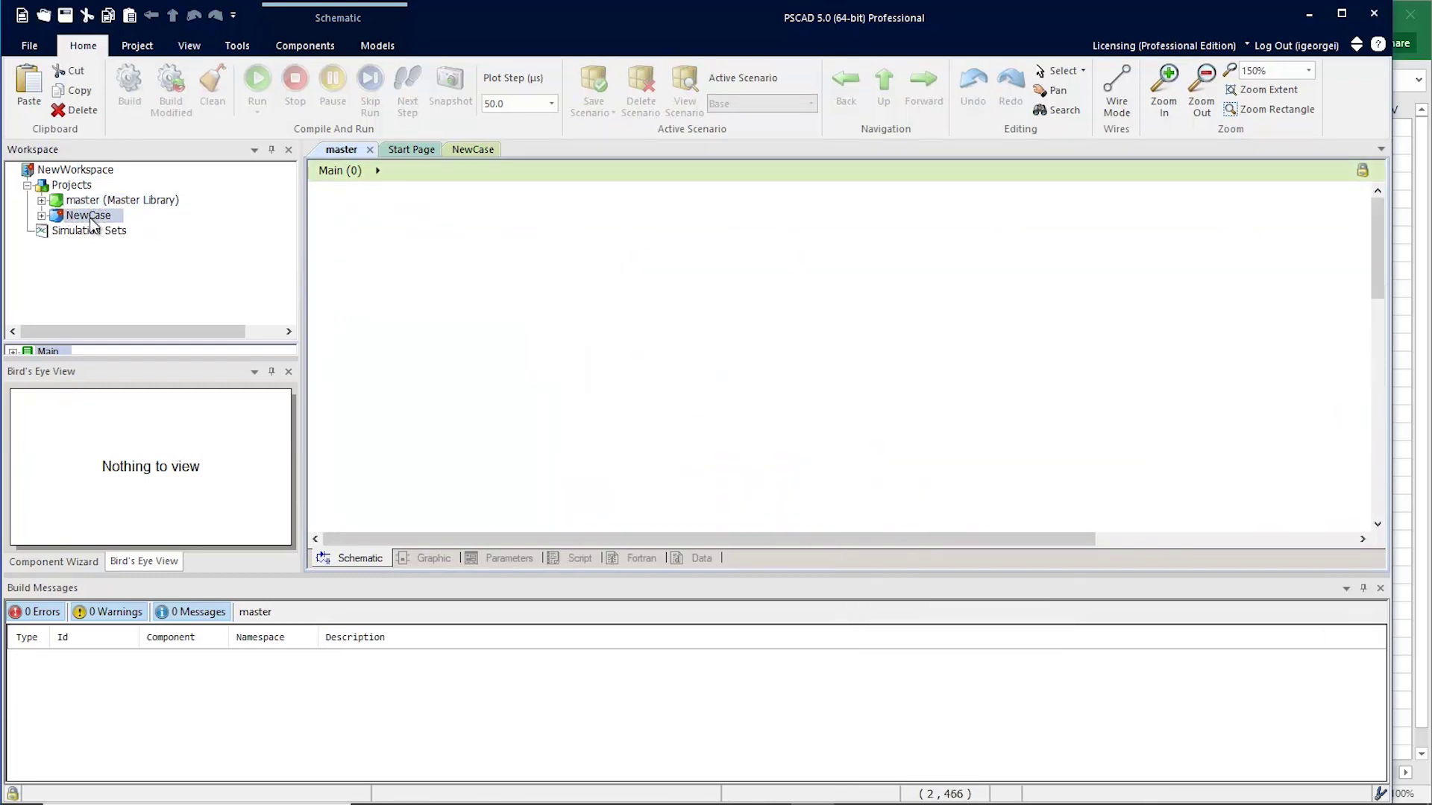
{"action": "right_click", "coordinate": [417, 255]}
{"action": "left_click", "coordinate": [496, 350]}
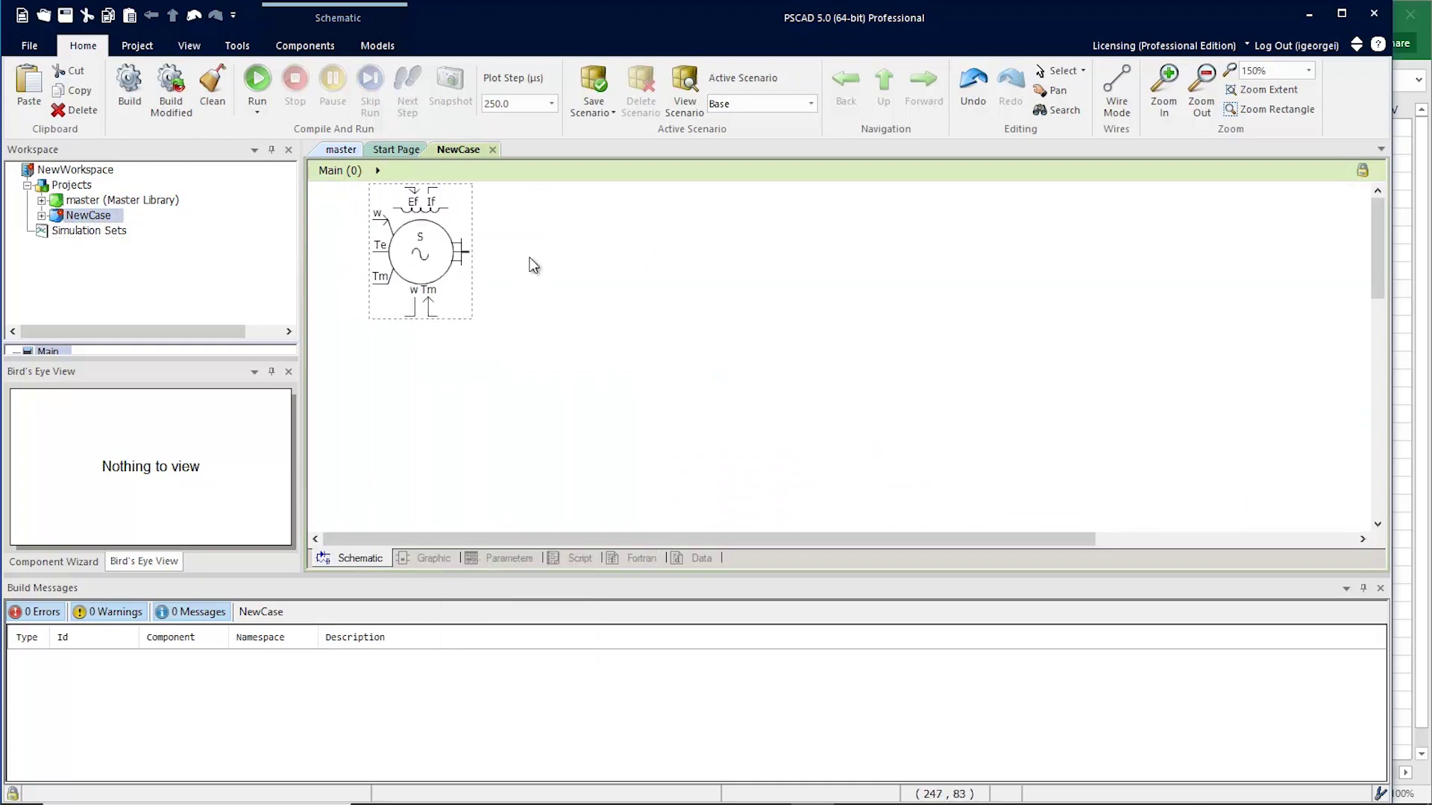
{"action": "right_click", "coordinate": [533, 265]}
{"action": "left_click", "coordinate": [613, 355]}
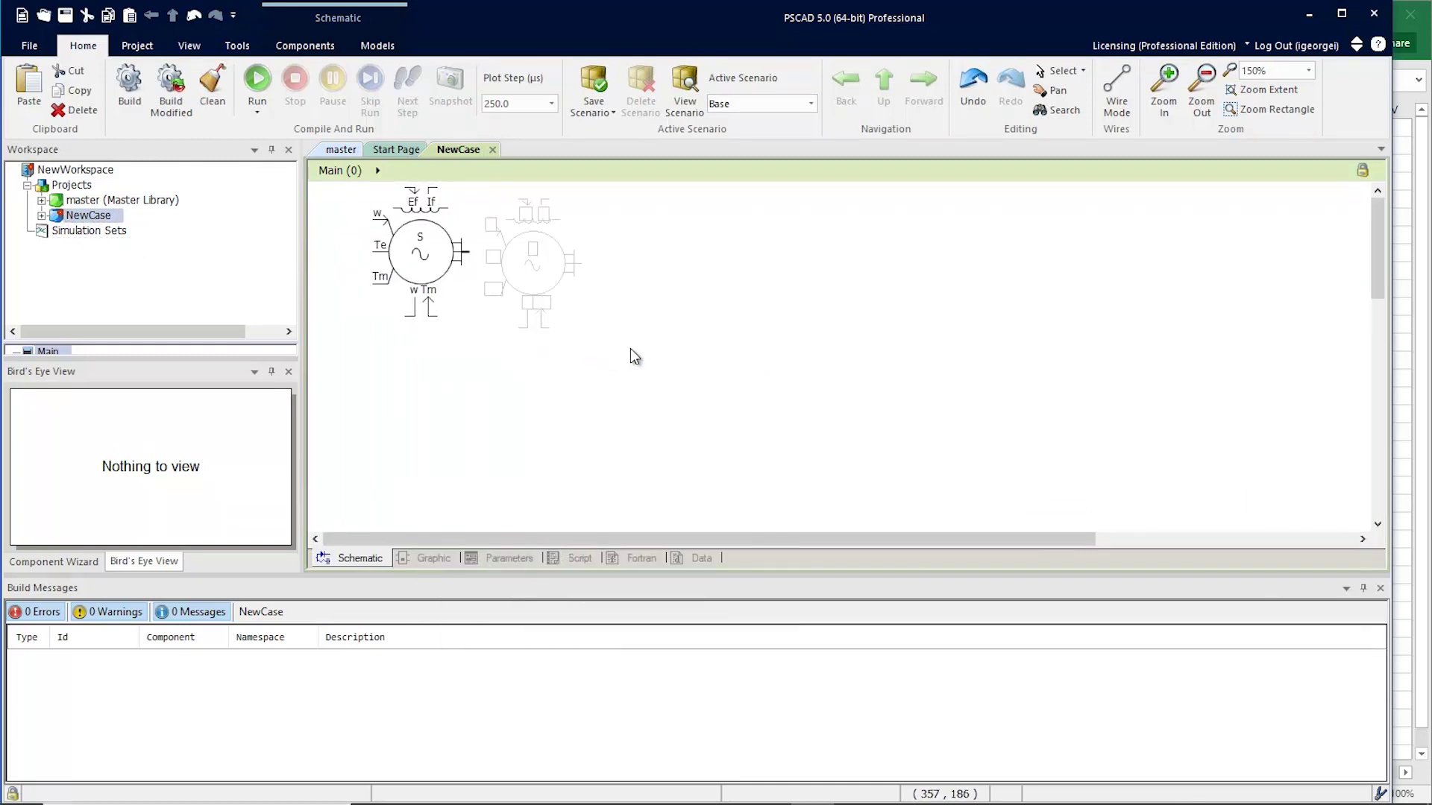
{"action": "right_click", "coordinate": [656, 236]}
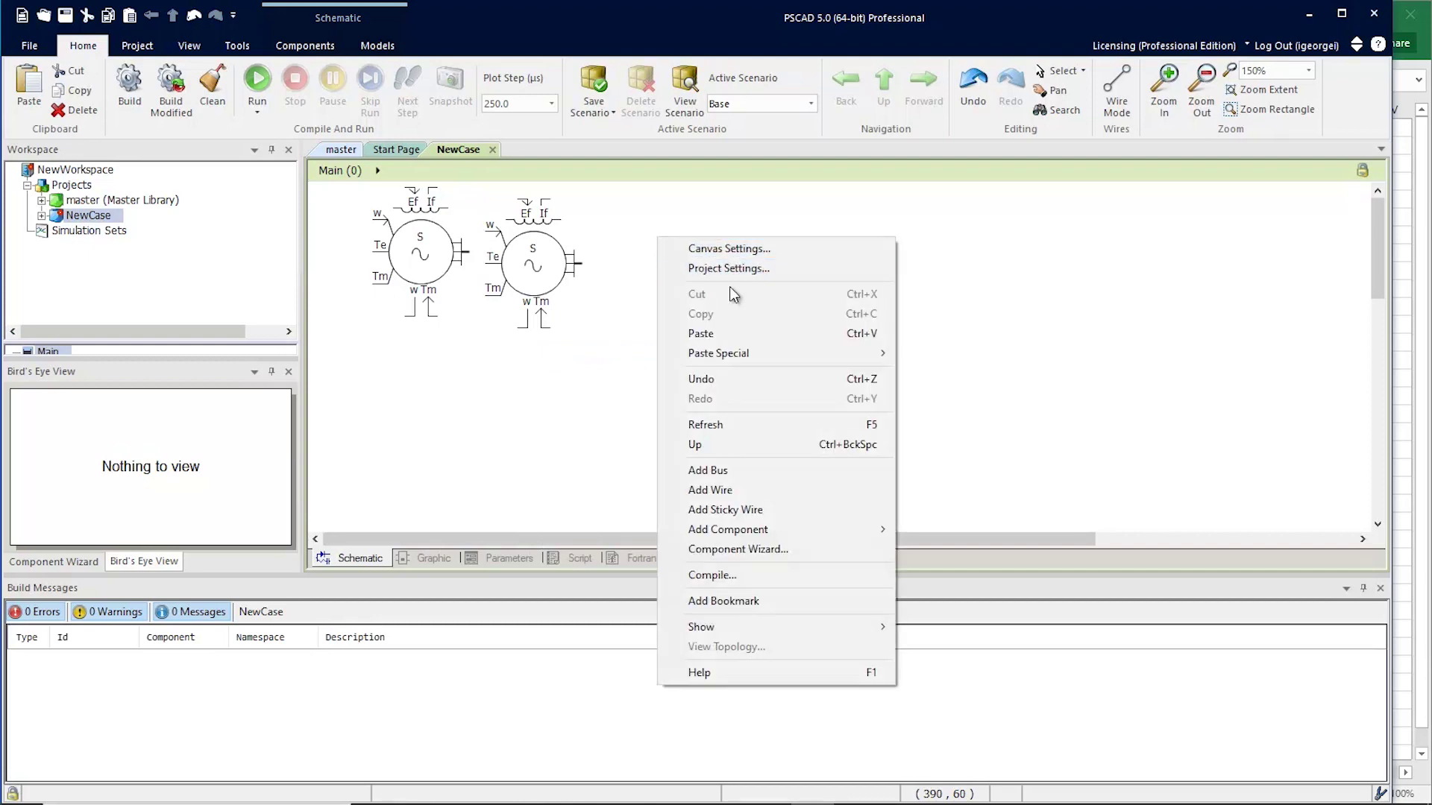
{"action": "left_click", "coordinate": [745, 332]}
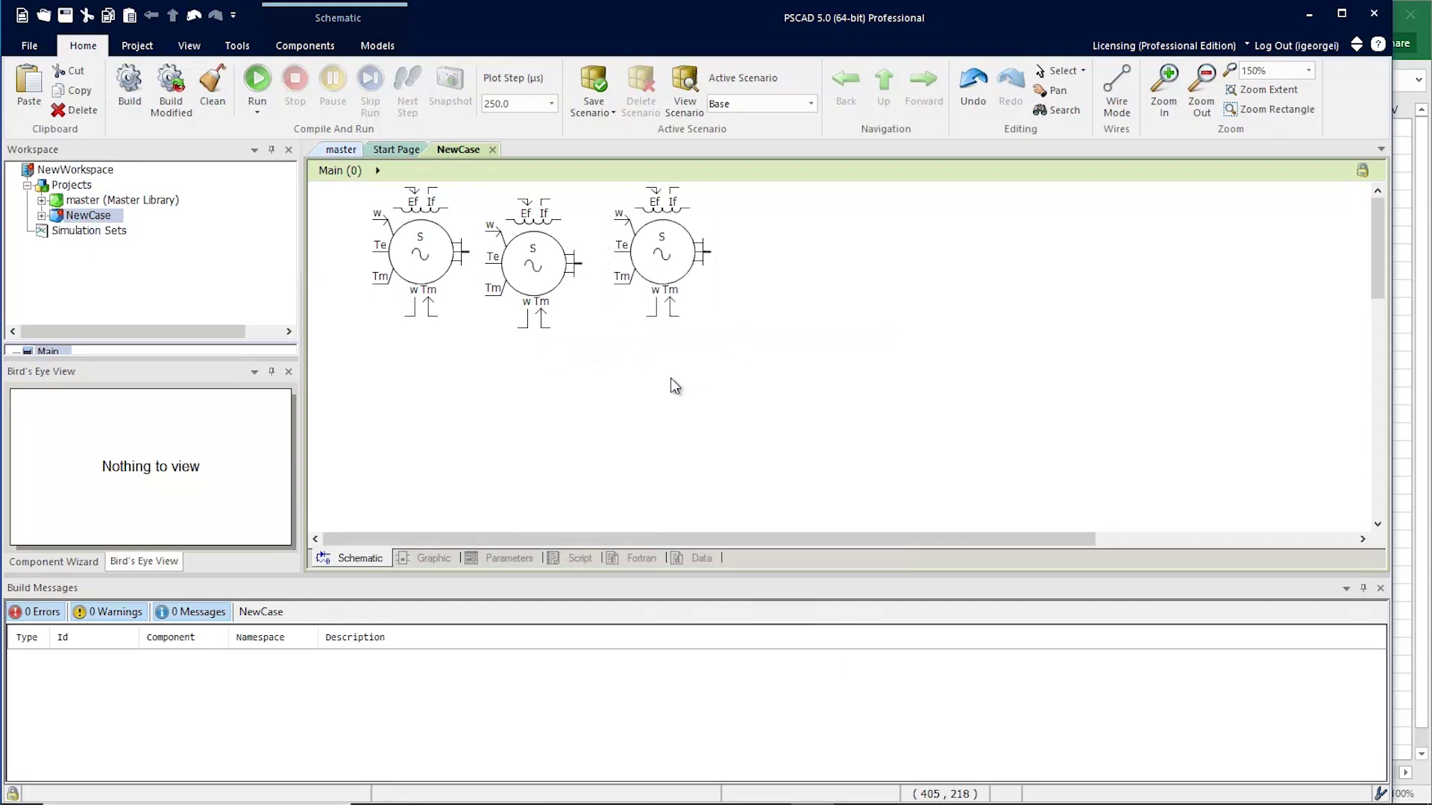
{"action": "left_click", "coordinate": [571, 322]}
Step: Open the Parameter Grid for all three synchronous machines and enlarge its panel
{"action": "right_click", "coordinate": [527, 276]}
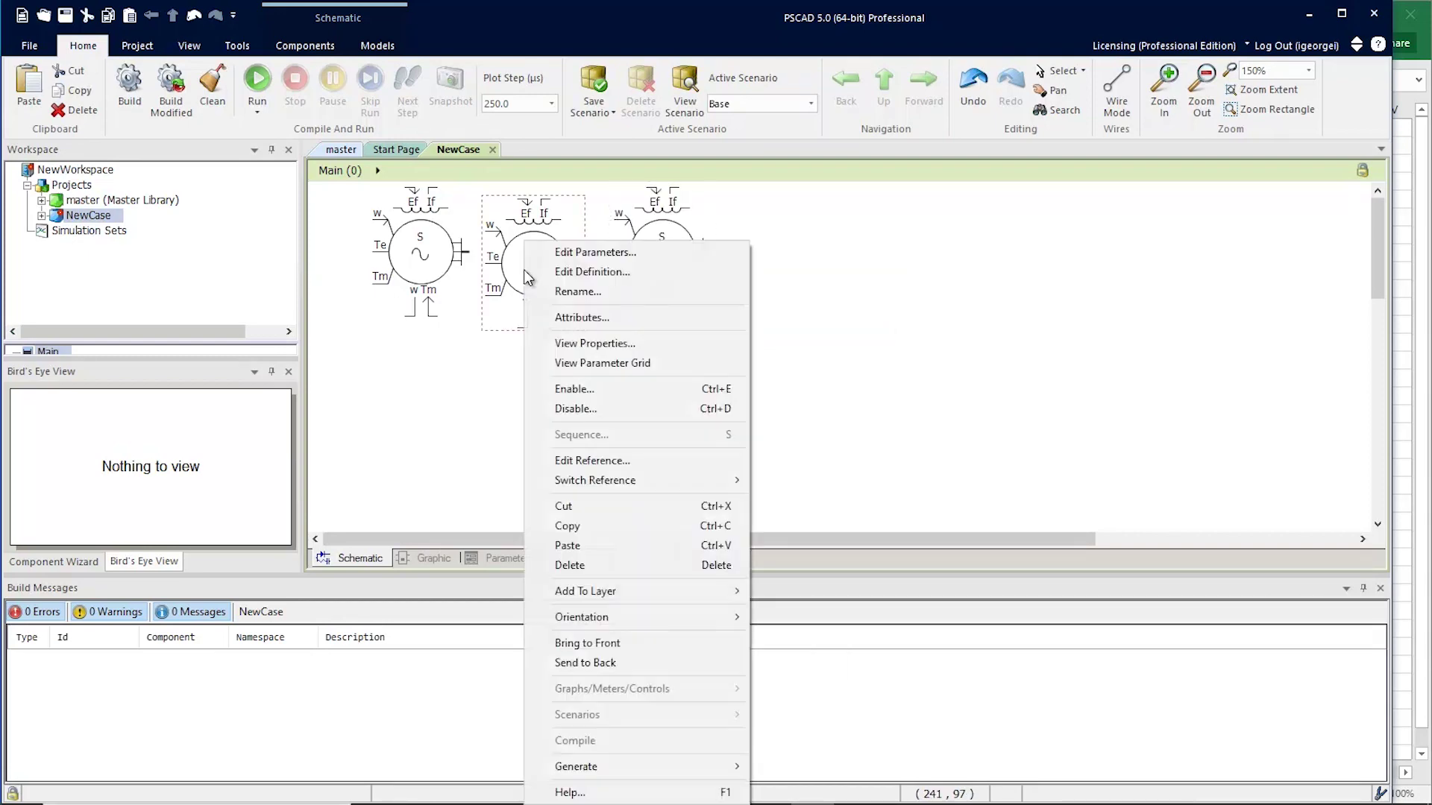
{"action": "left_click", "coordinate": [662, 364]}
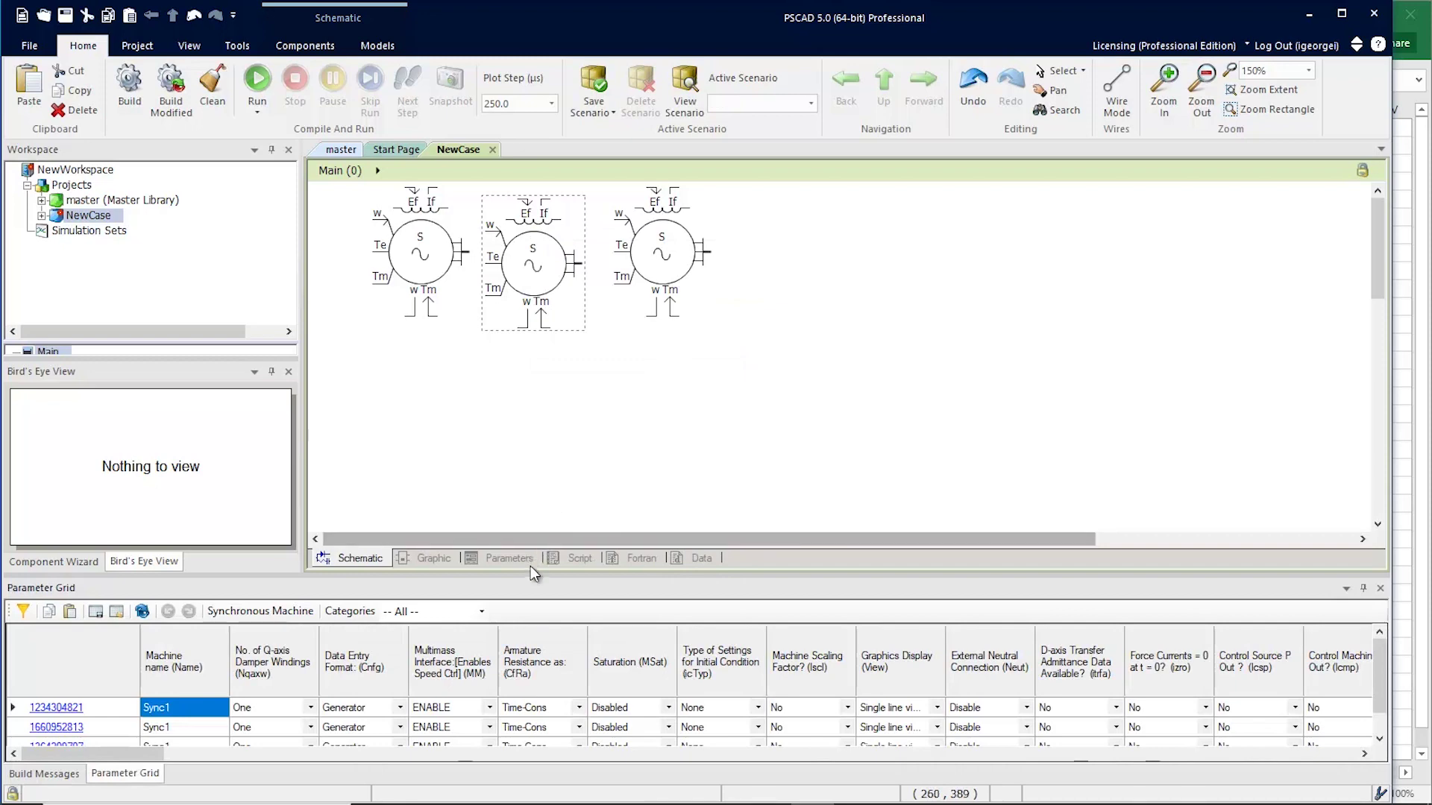
{"action": "left_click_drag", "start_coordinate": [529, 575], "coordinate": [523, 487]}
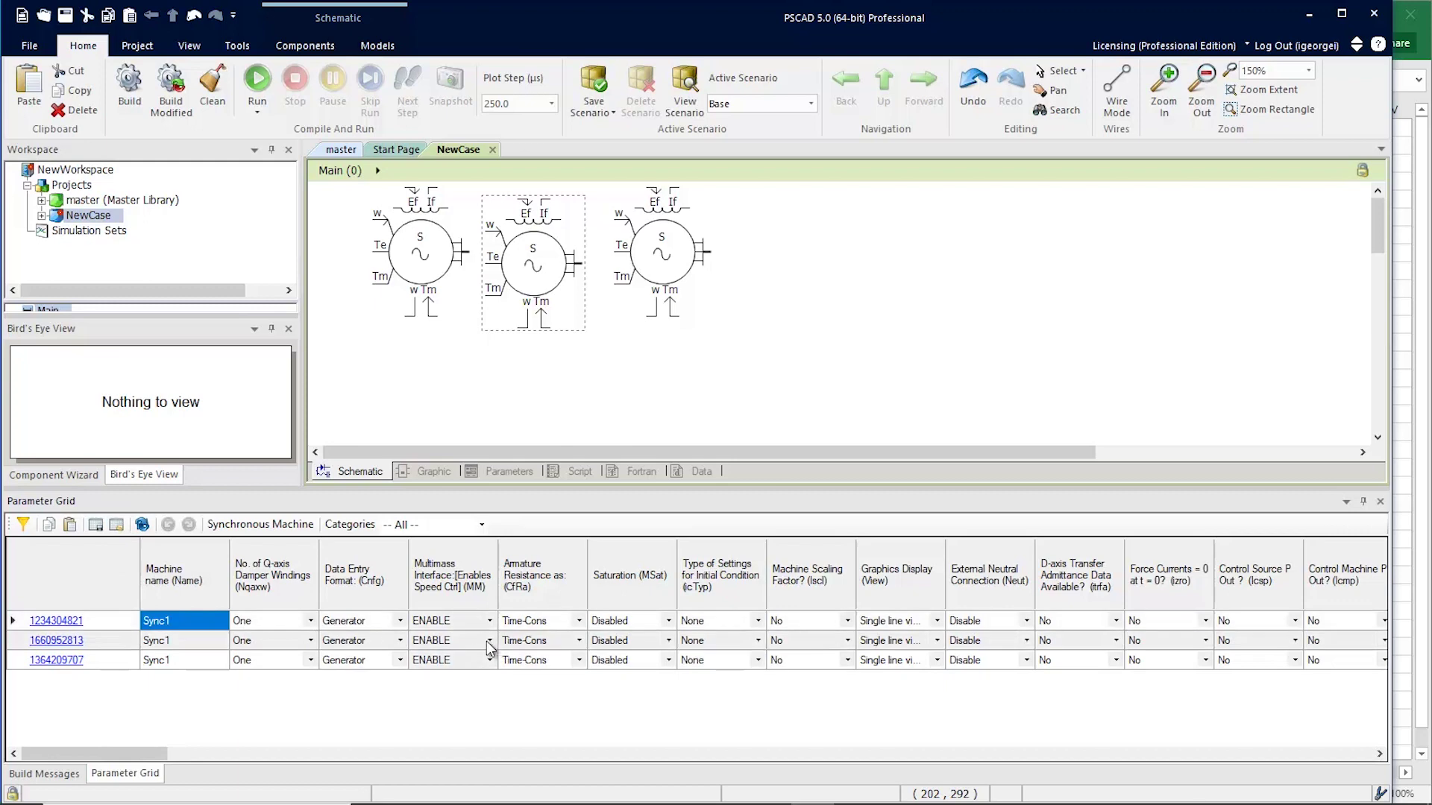
Step: Replace the first machine's name Sync1 by typing 'ge' into its name cell
{"action": "left_click", "coordinate": [178, 620]}
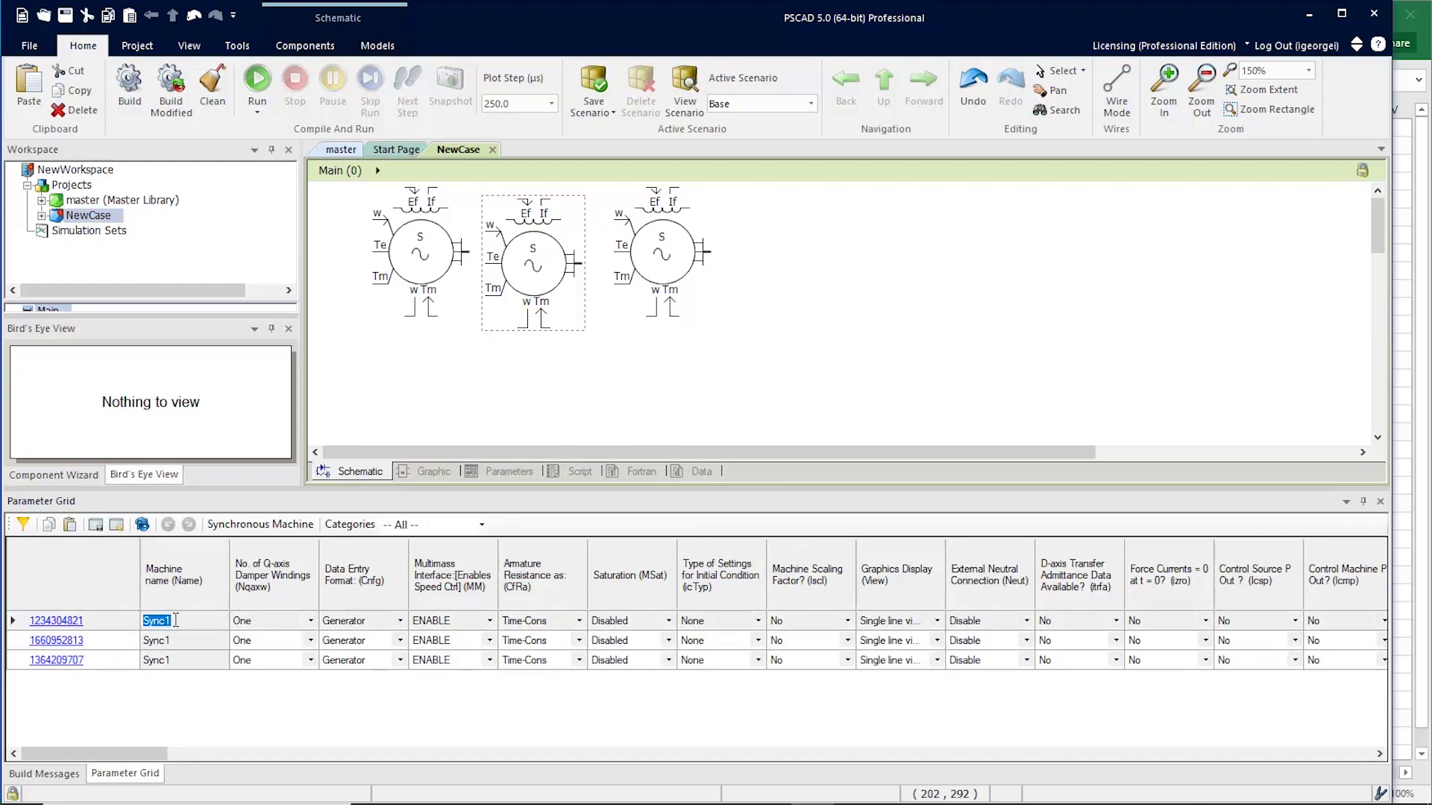
{"action": "type", "text": "george"}
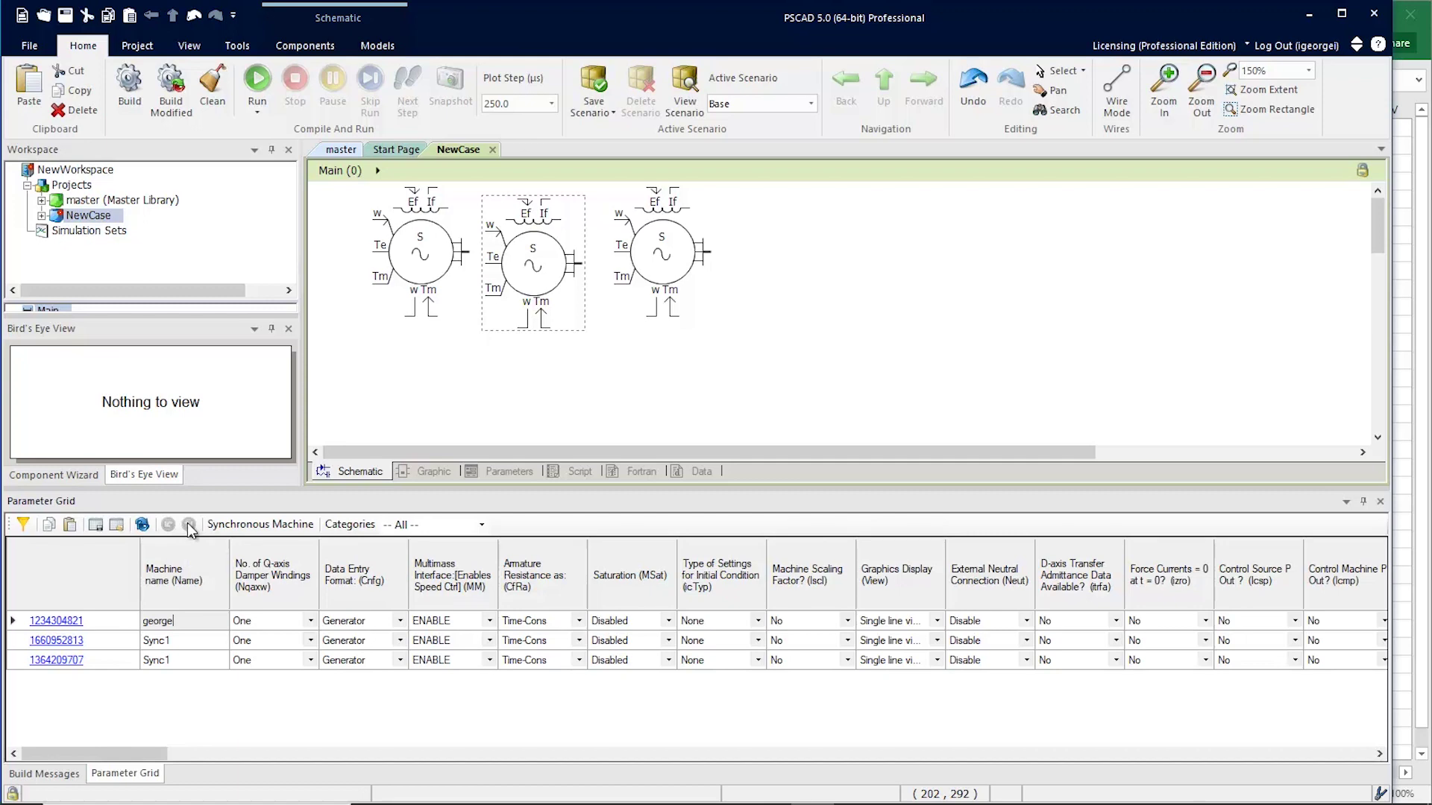
{"action": "left_click", "coordinate": [23, 525]}
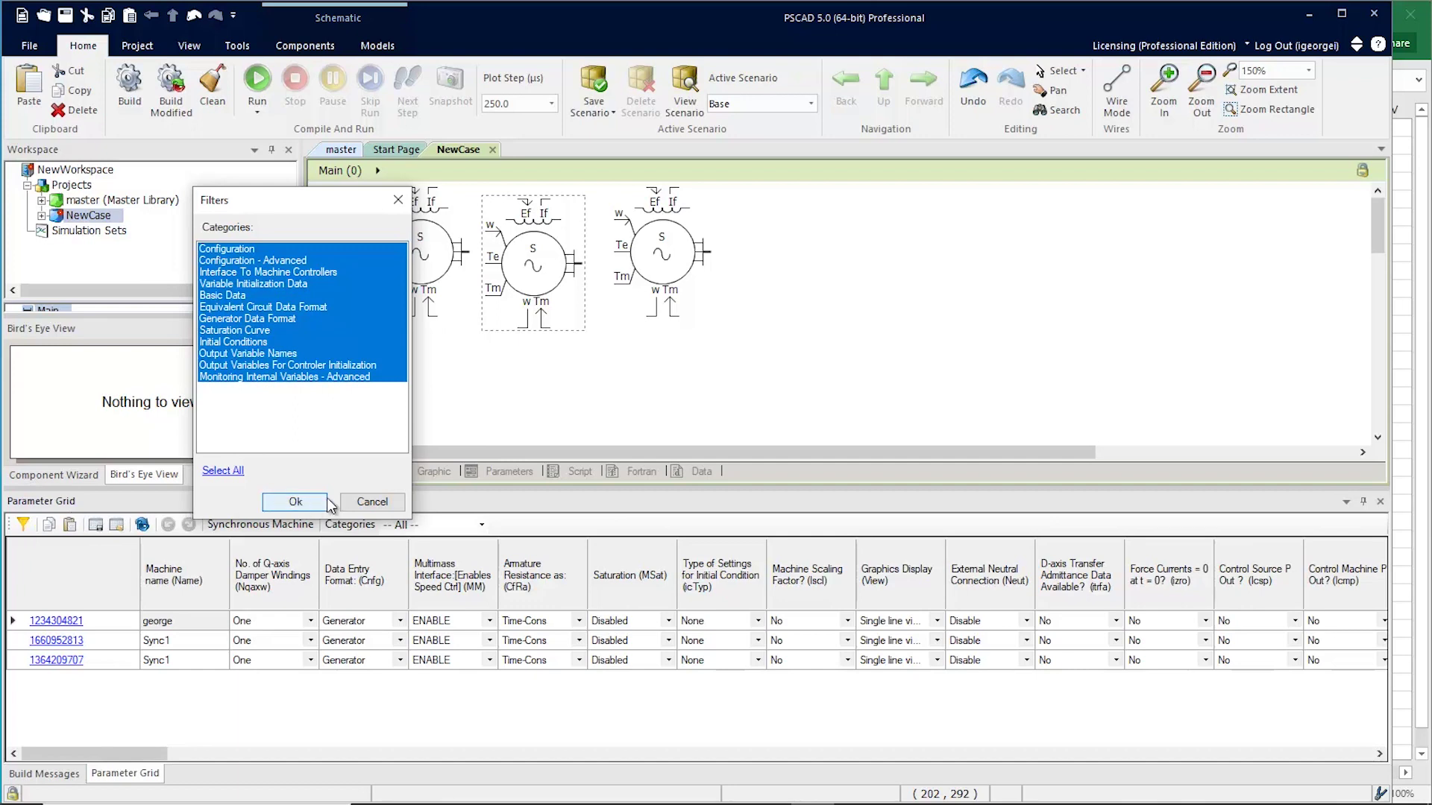
{"action": "left_click", "coordinate": [355, 502]}
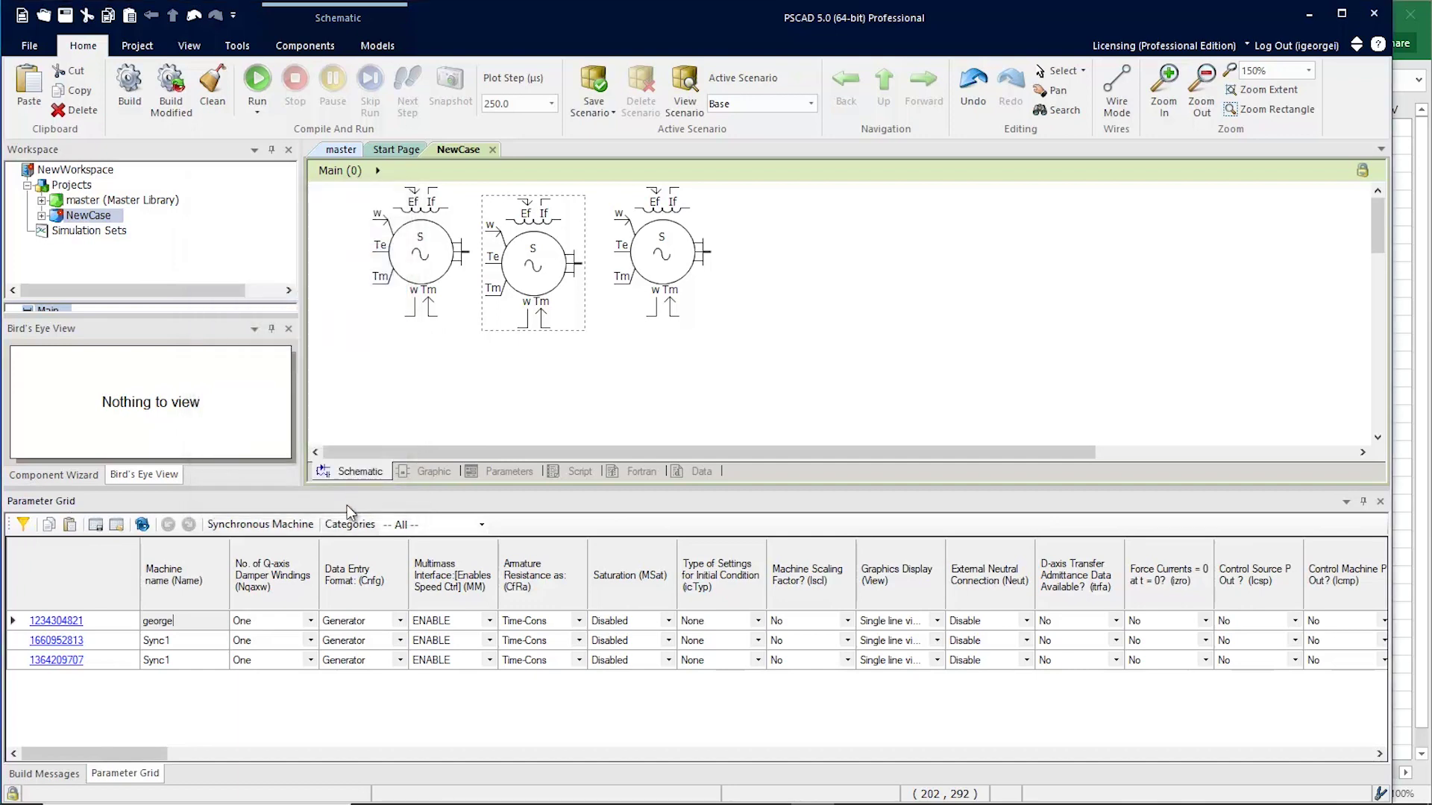
{"action": "left_click", "coordinate": [484, 527]}
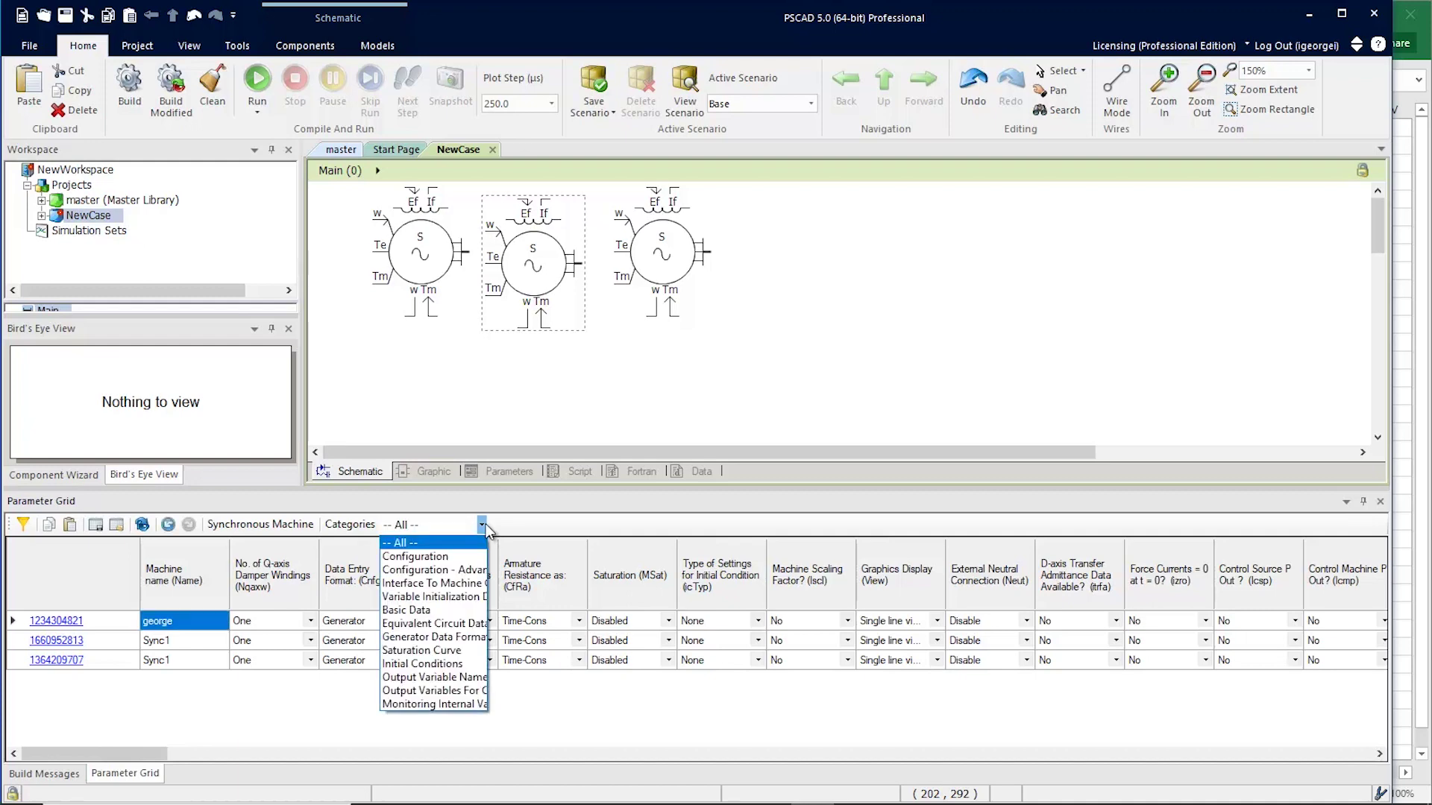
{"action": "left_click", "coordinate": [483, 526]}
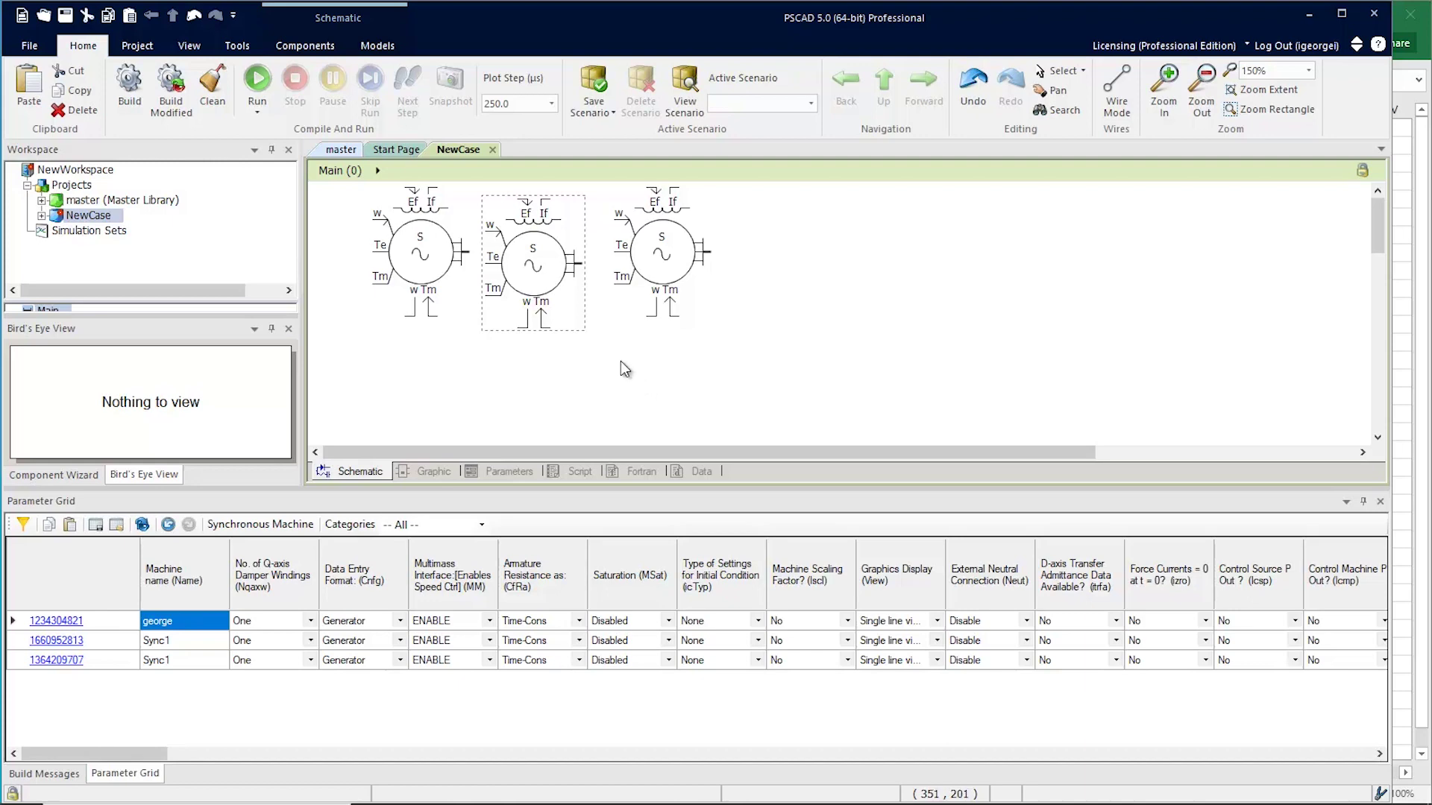
{"action": "double_click", "coordinate": [544, 273]}
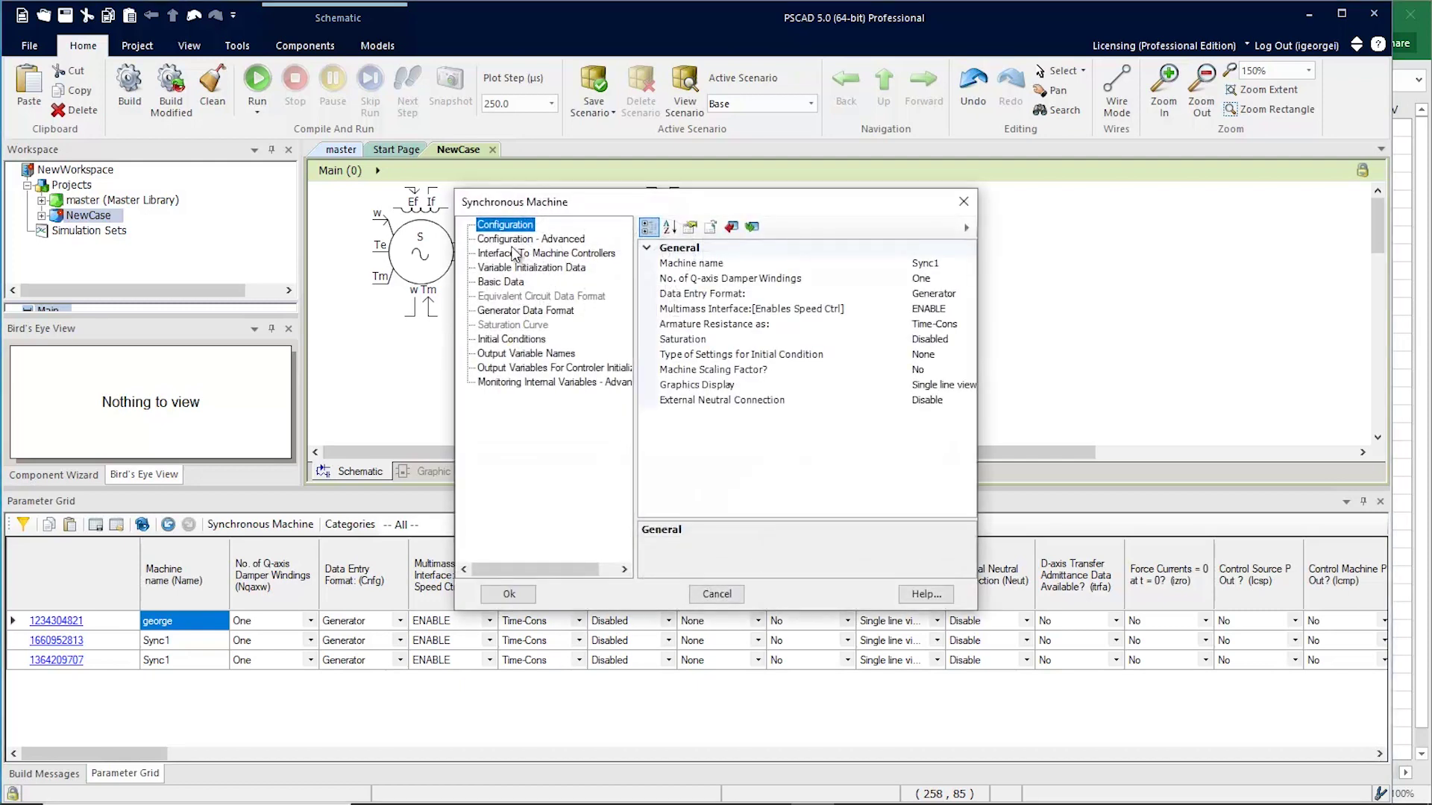
{"action": "left_click", "coordinate": [514, 240]}
{"action": "left_click", "coordinate": [515, 268]}
{"action": "left_click", "coordinate": [513, 313]}
{"action": "left_click", "coordinate": [511, 339]}
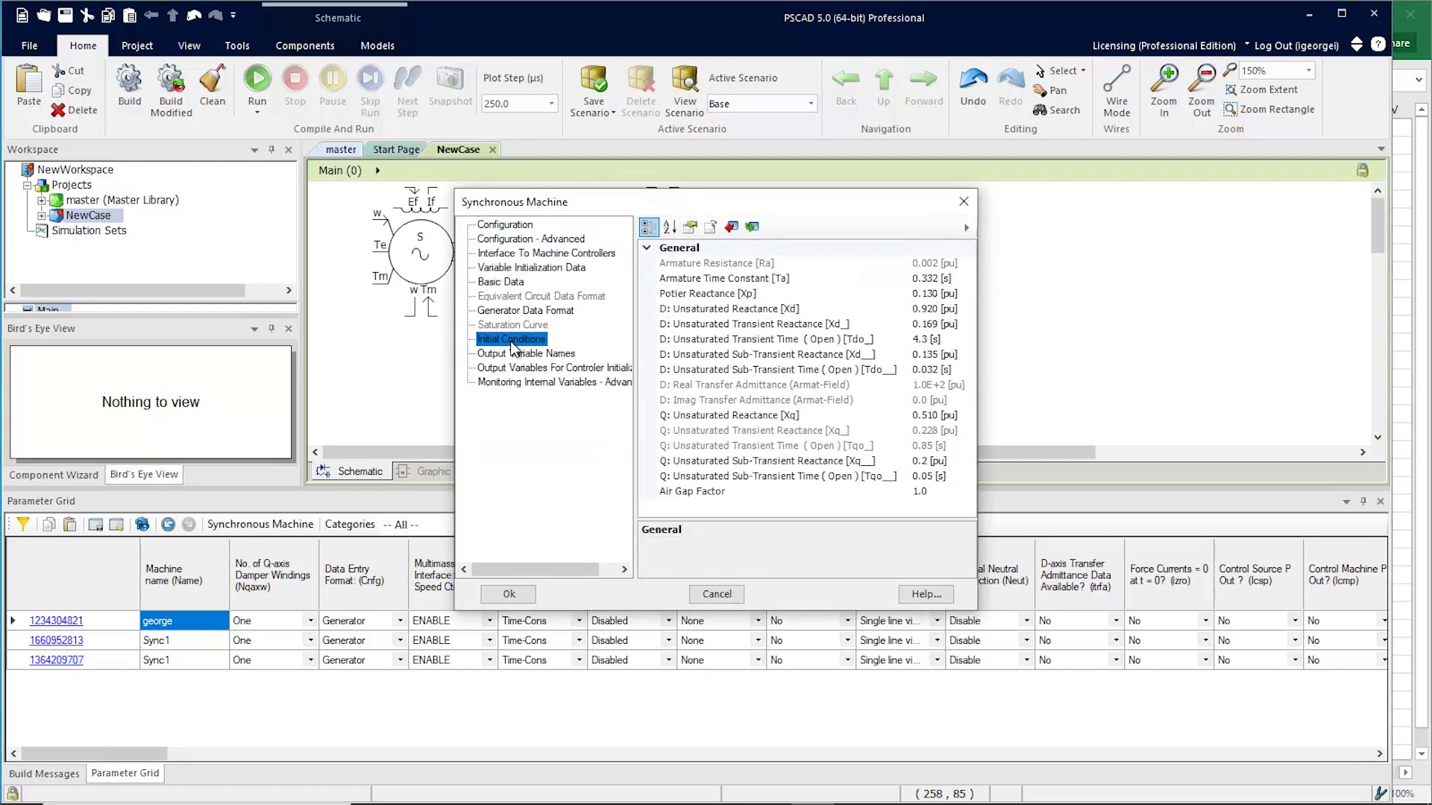
{"action": "left_click", "coordinate": [510, 371]}
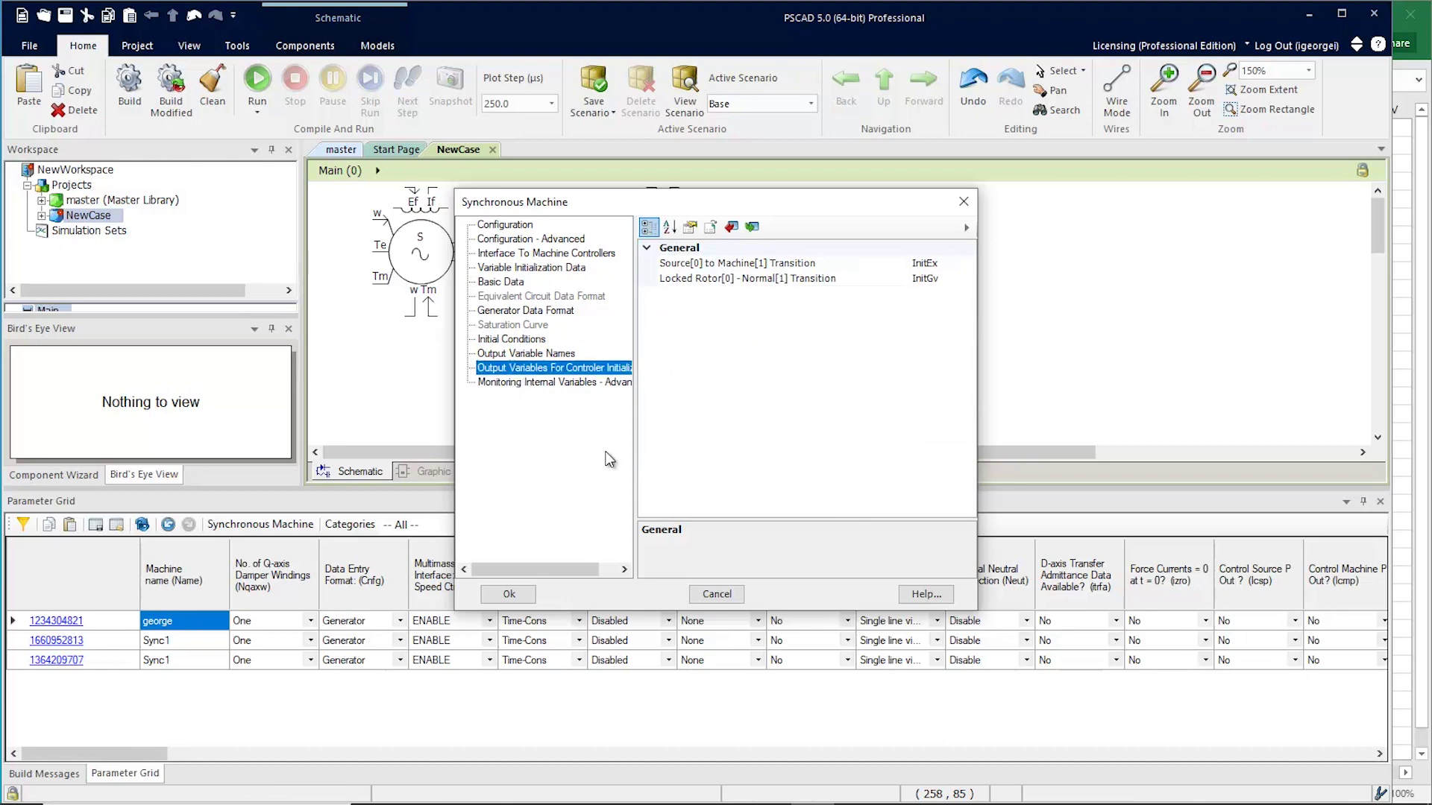
{"action": "left_click", "coordinate": [706, 597]}
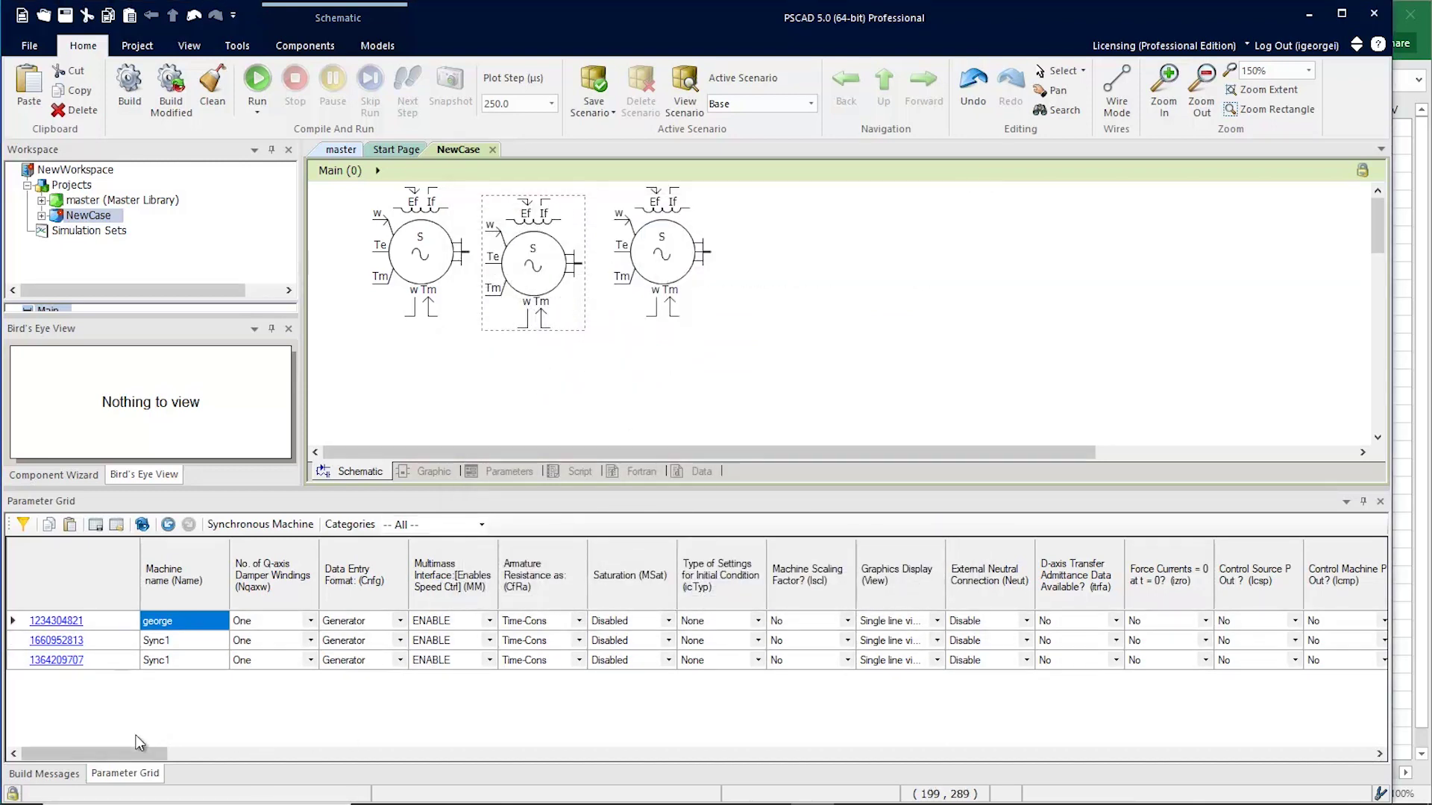
{"action": "left_click_drag", "start_coordinate": [119, 754], "coordinate": [95, 737]}
Step: Filter the grid to Basic Data, copy all three machine rows, and bring a.csv forward in Excel
{"action": "left_click", "coordinate": [481, 525]}
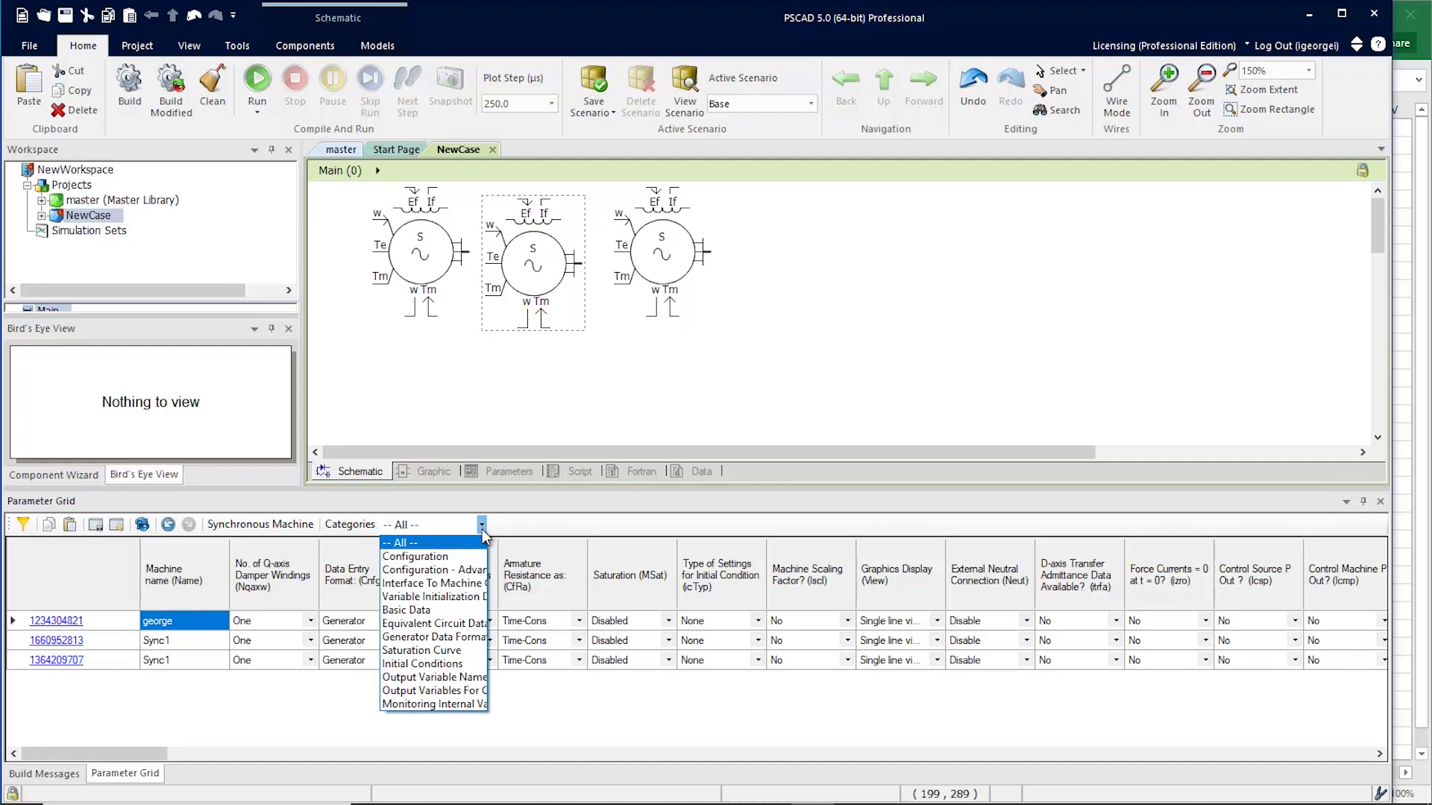
{"action": "left_click", "coordinate": [441, 610]}
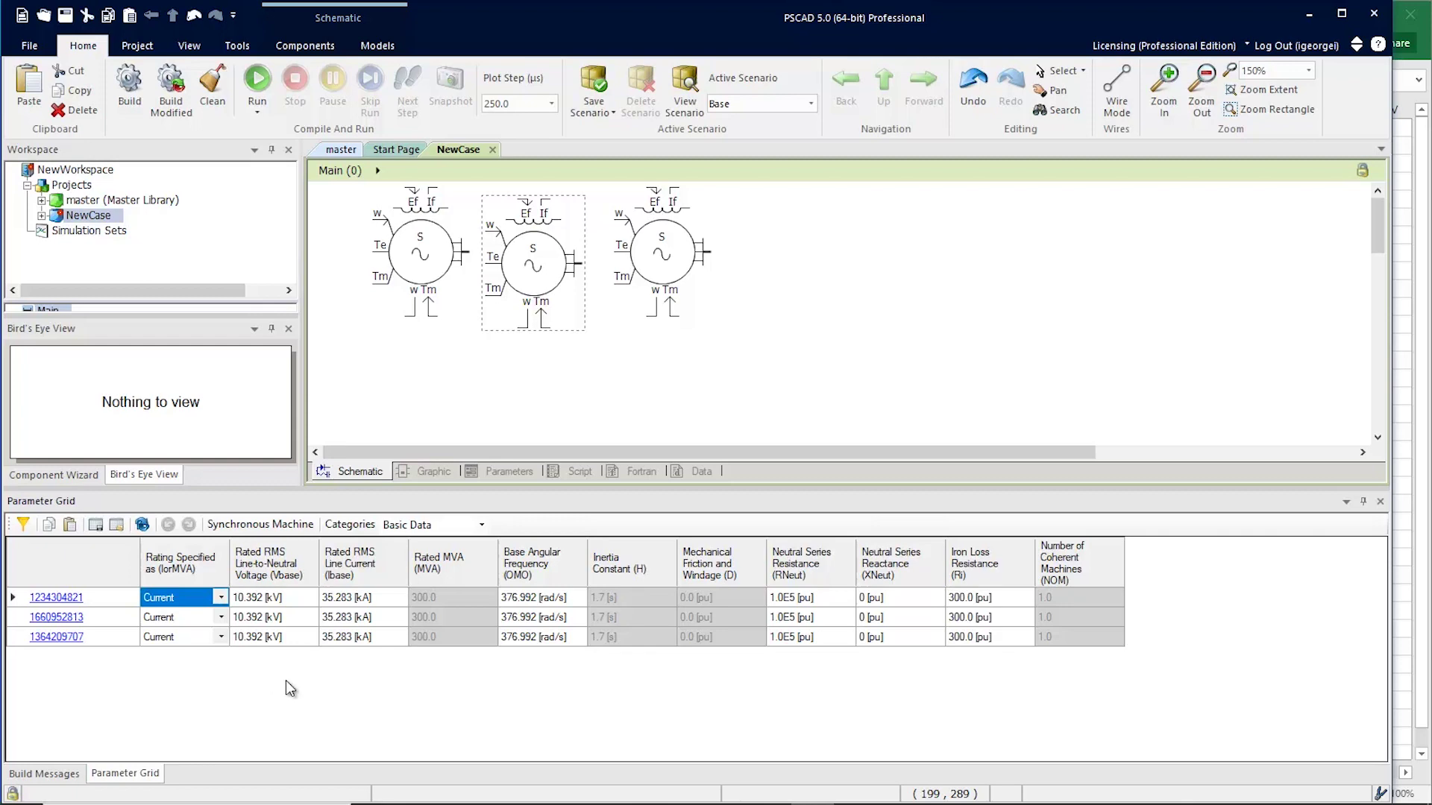
{"action": "key", "text": "ctrl+a"}
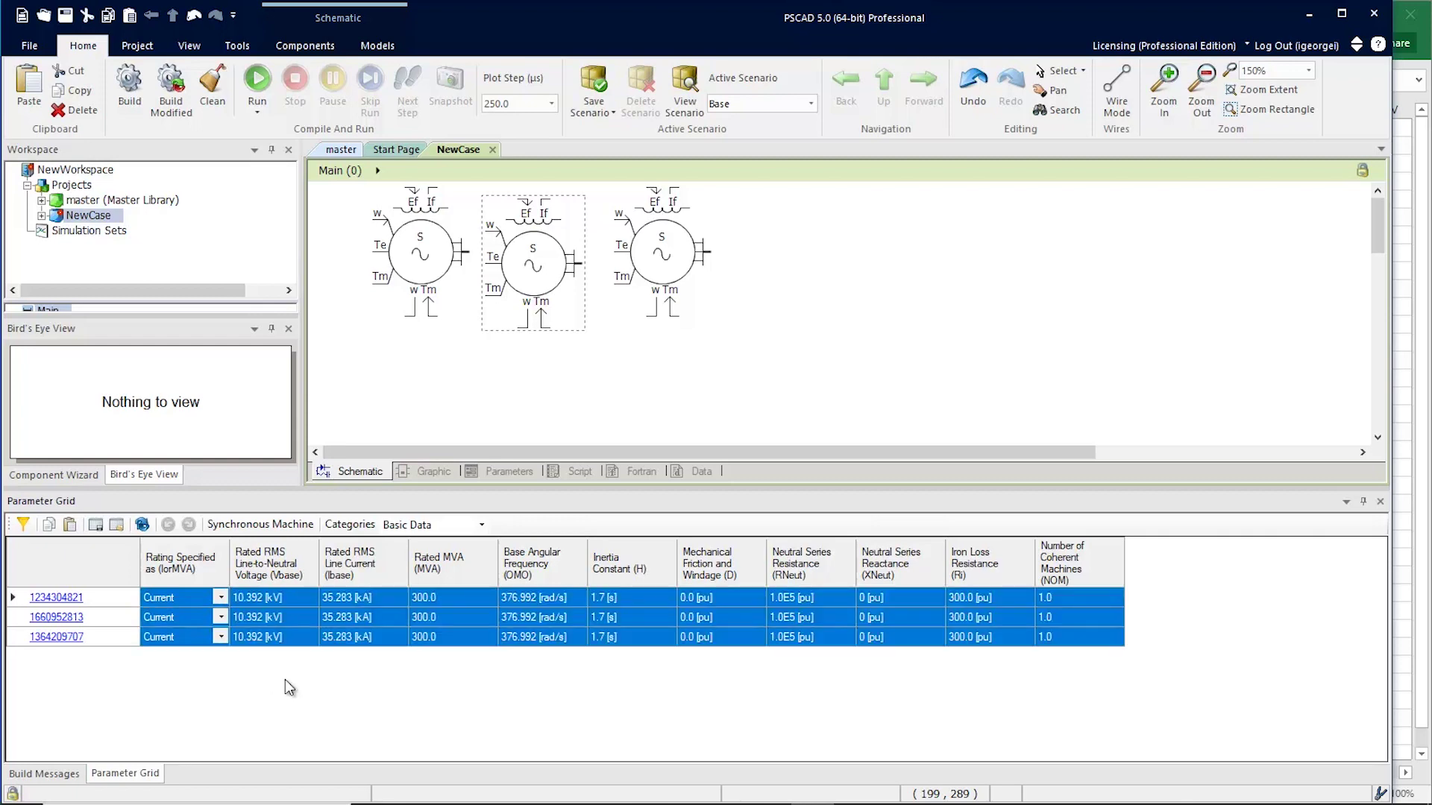
{"action": "right_click", "coordinate": [335, 602]}
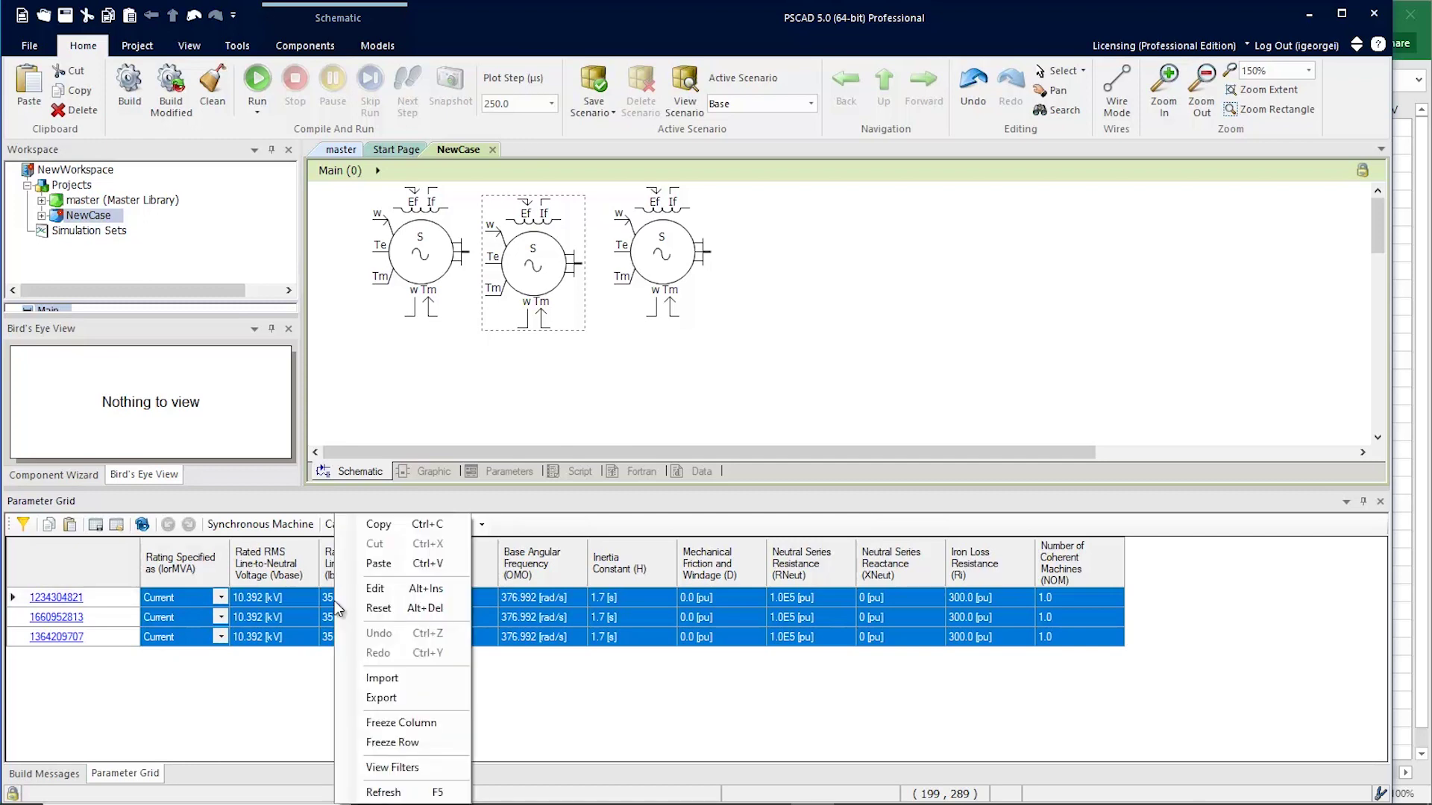
{"action": "left_click", "coordinate": [388, 523]}
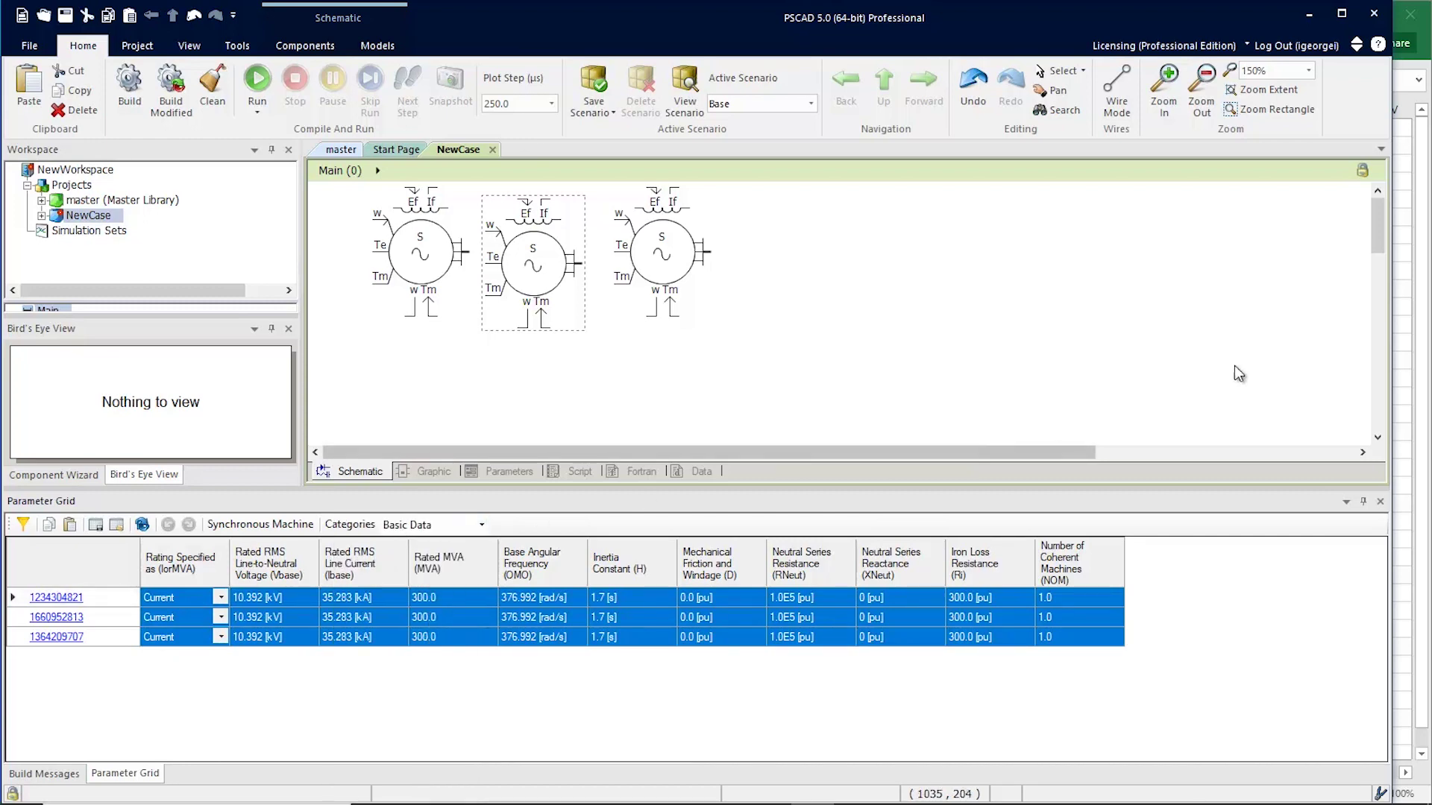
{"action": "left_click", "coordinate": [1423, 343]}
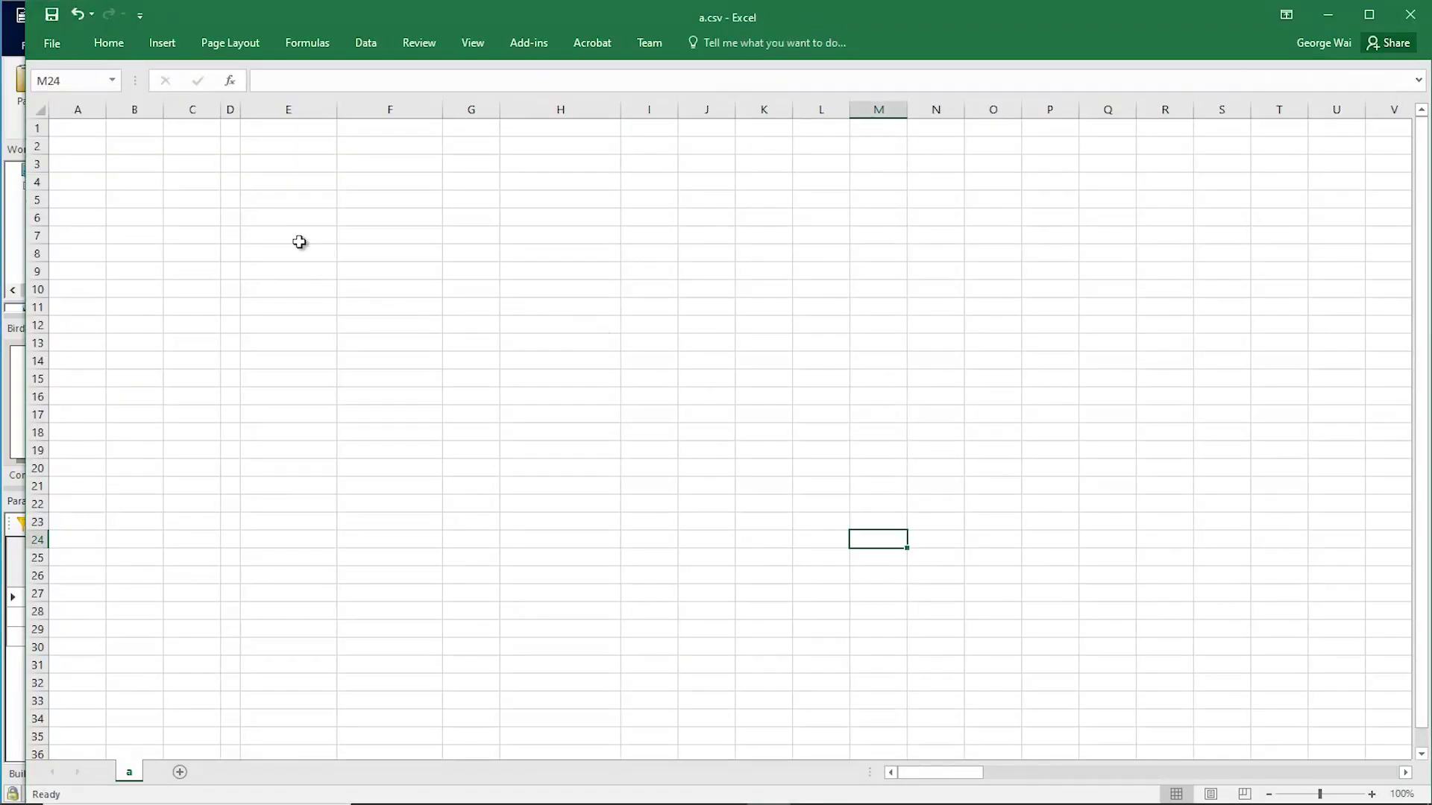
Step: Paste the copied machine Basic Data into the sheet starting at cell F7
{"action": "right_click", "coordinate": [374, 235]}
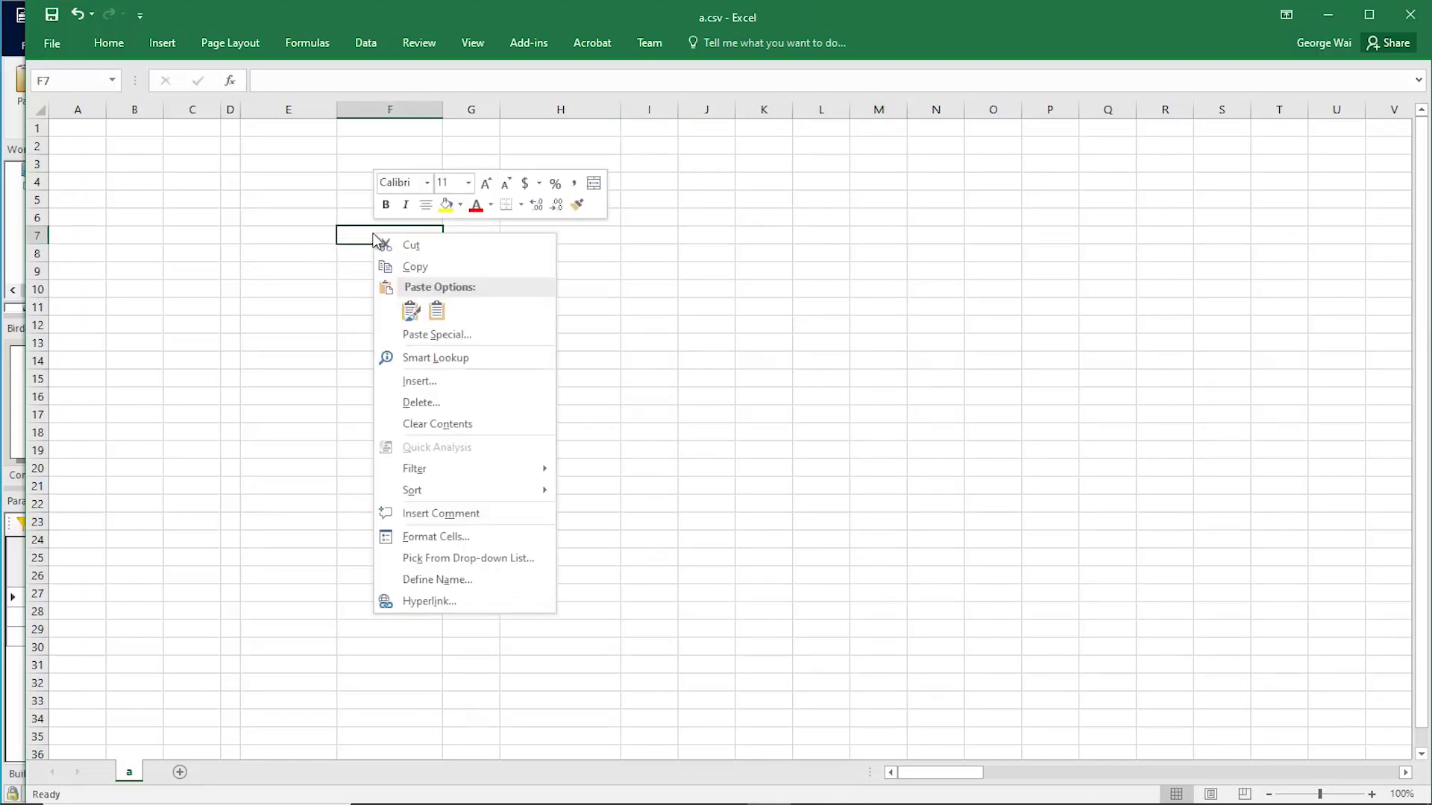
{"action": "left_click", "coordinate": [437, 311]}
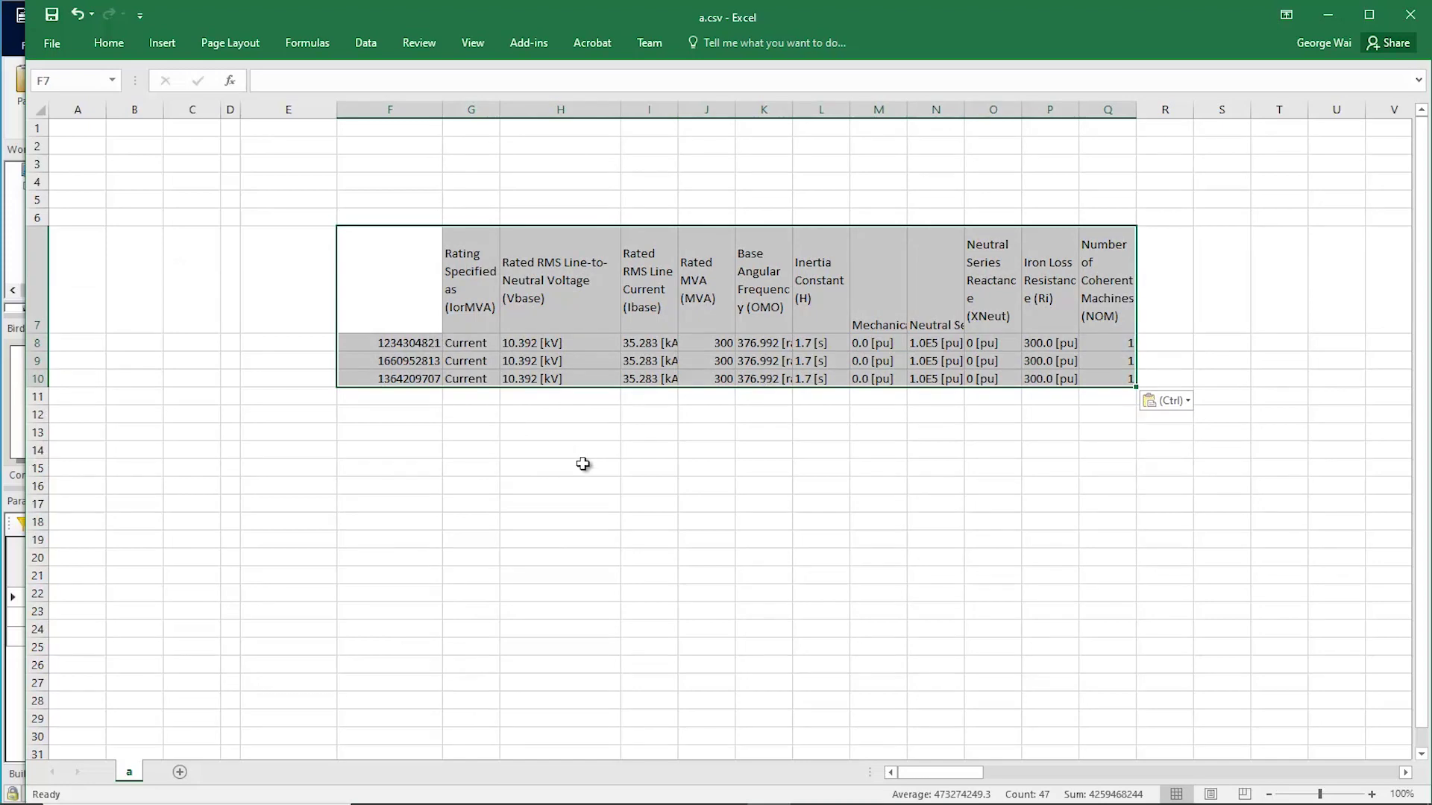
{"action": "left_click", "coordinate": [559, 457]}
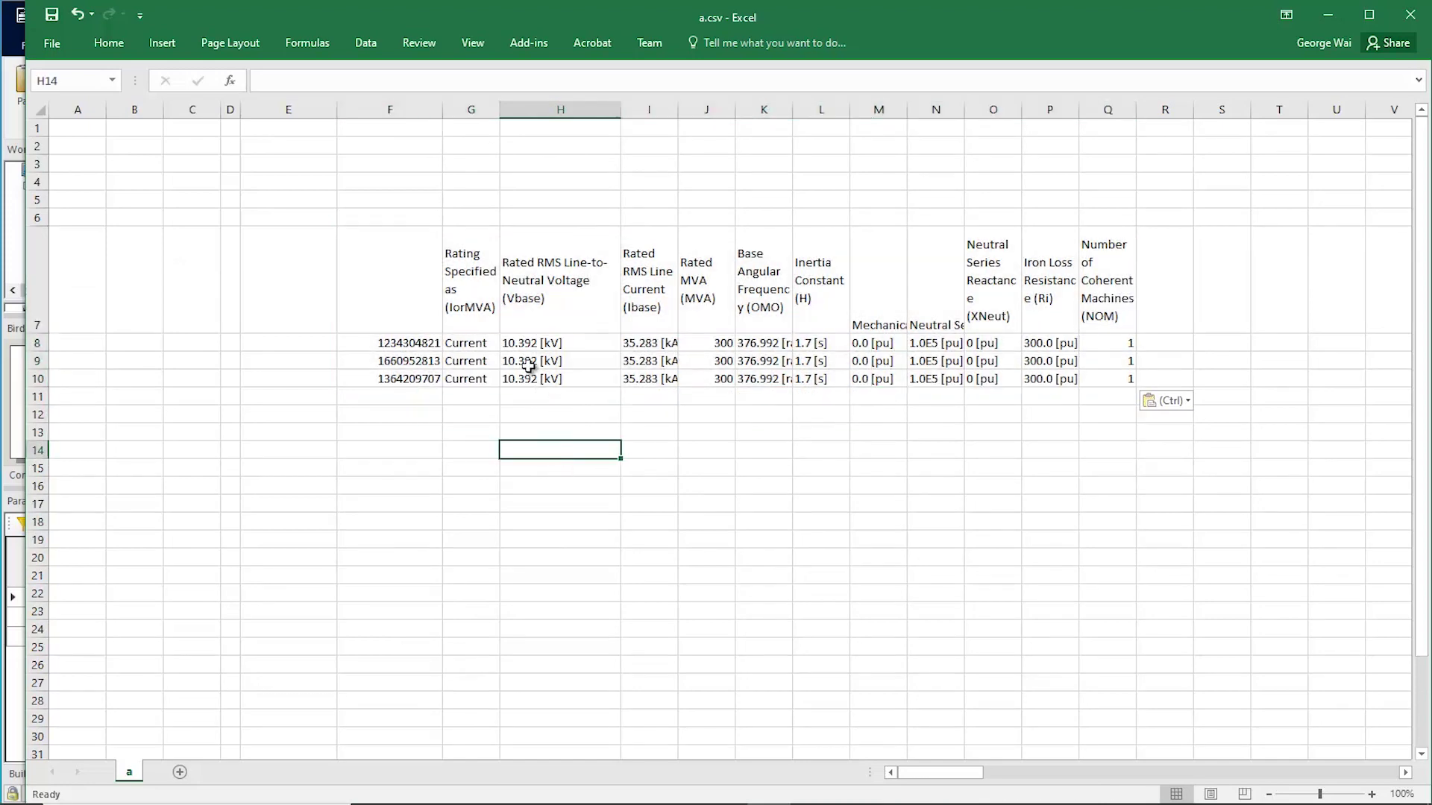
Step: Edit Vbase to 11 [kV] in H9 and 12[kV] in H10, then select F7 through Ibase
{"action": "left_click", "coordinate": [528, 366]}
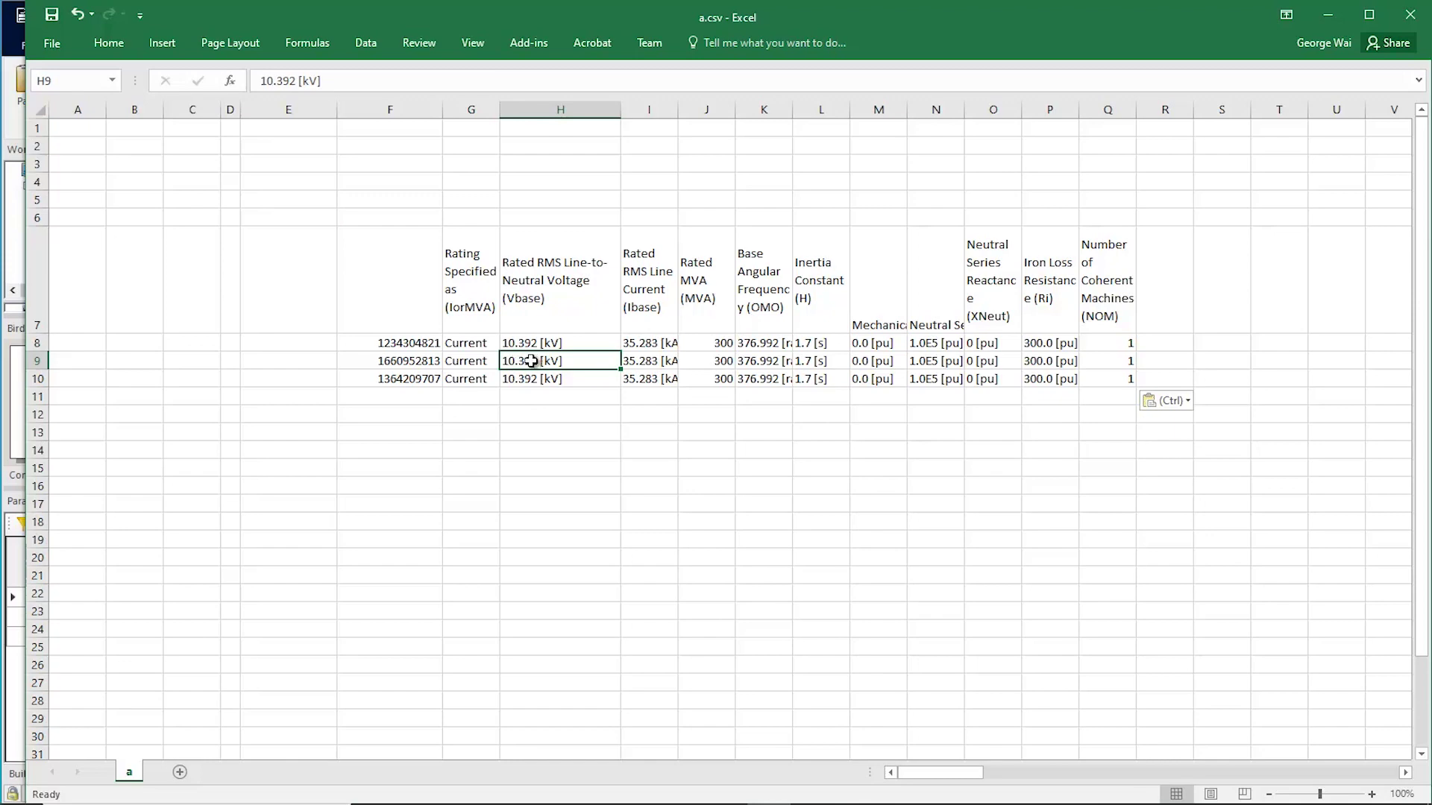
{"action": "double_click", "coordinate": [532, 361]}
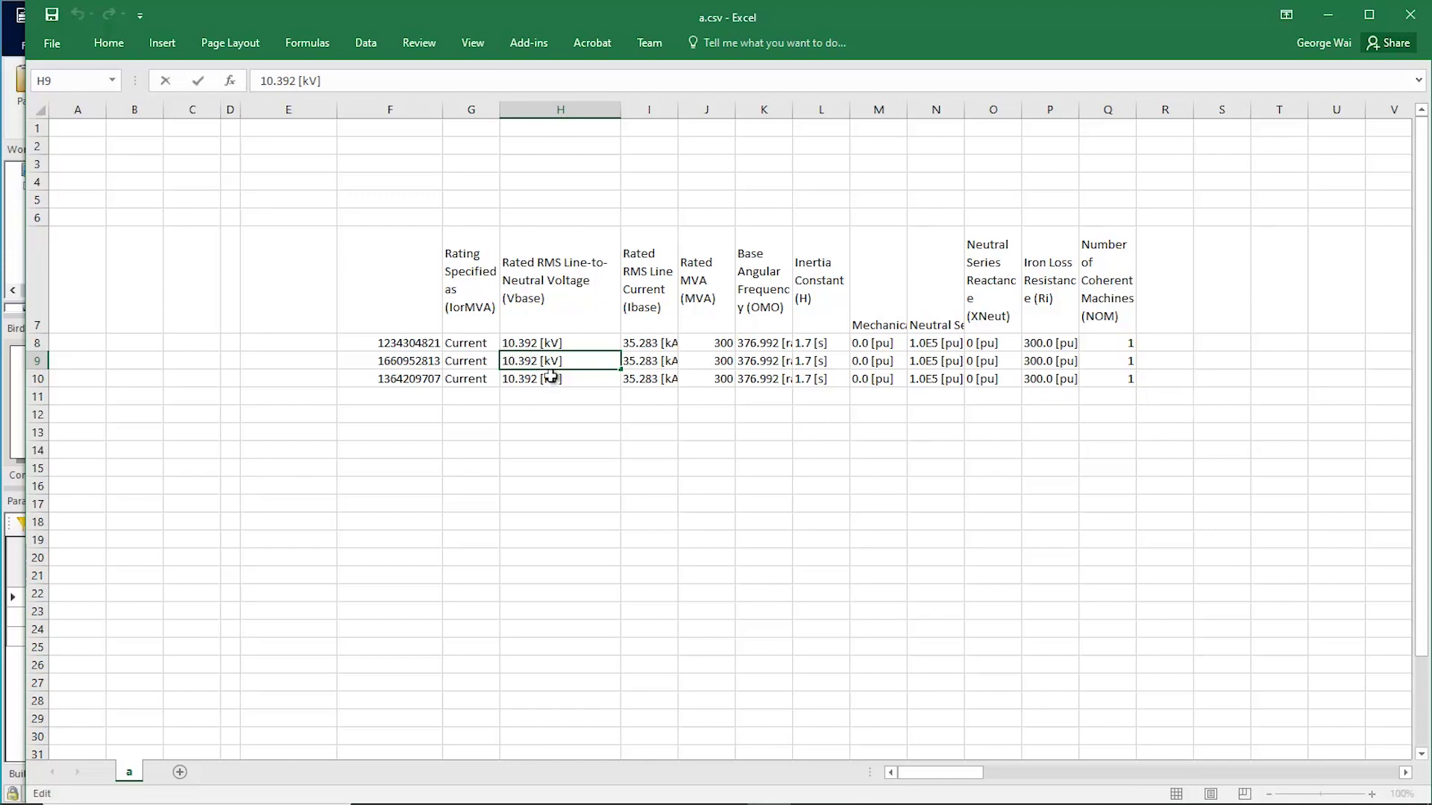
{"action": "key", "text": "BackSpace"}
{"action": "key", "text": "BackSpace"}
{"action": "key", "text": "BackSpace"}
{"action": "key", "text": "BackSpace"}
{"action": "key", "text": "BackSpace"}
{"action": "type", "text": "1"}
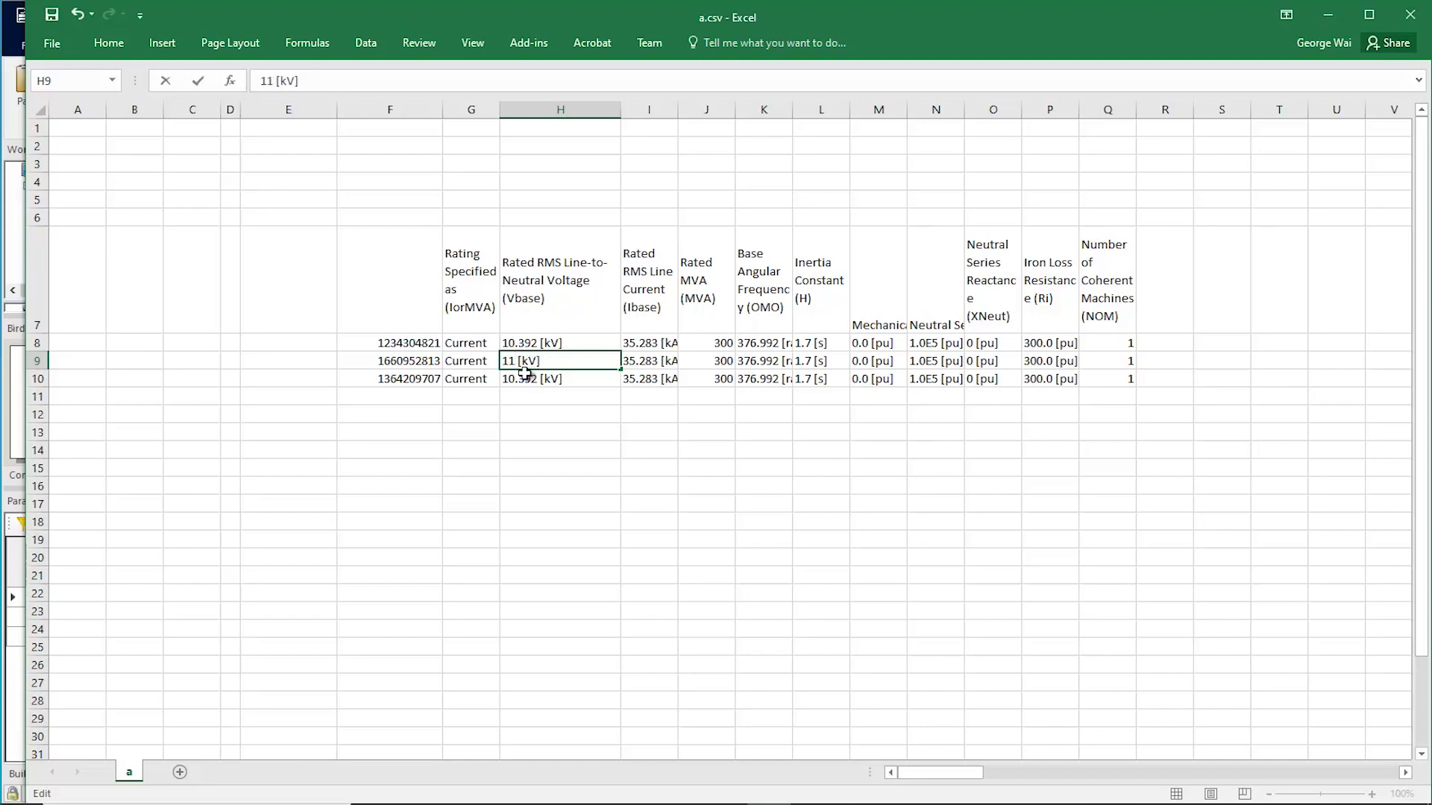
{"action": "left_click", "coordinate": [541, 379]}
{"action": "double_click", "coordinate": [542, 380]}
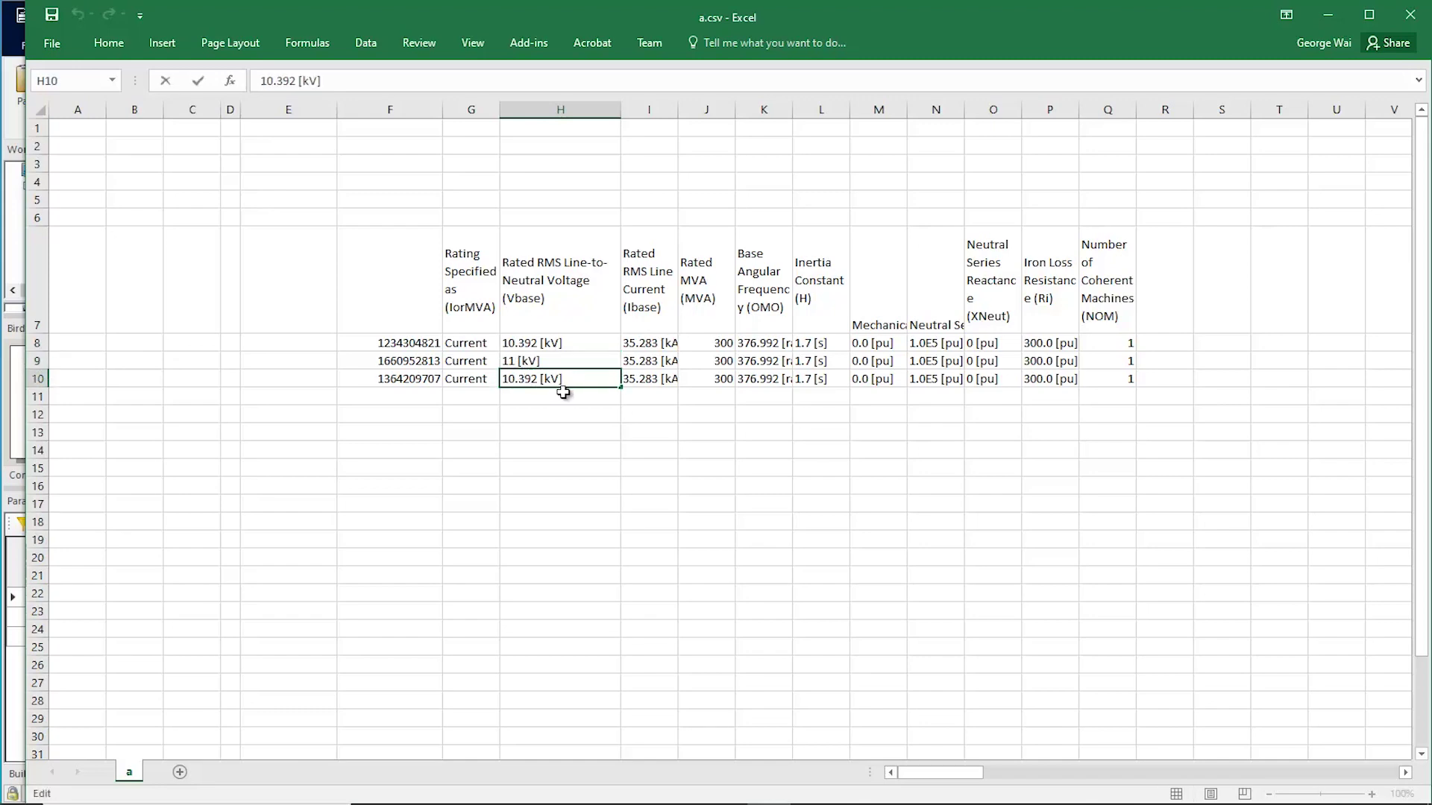
{"action": "key", "text": "BackSpace"}
{"action": "key", "text": "BackSpace"}
{"action": "key", "text": "BackSpace"}
{"action": "key", "text": "BackSpace"}
{"action": "key", "text": "BackSpace"}
{"action": "key", "text": "BackSpace"}
{"action": "type", "text": "2"}
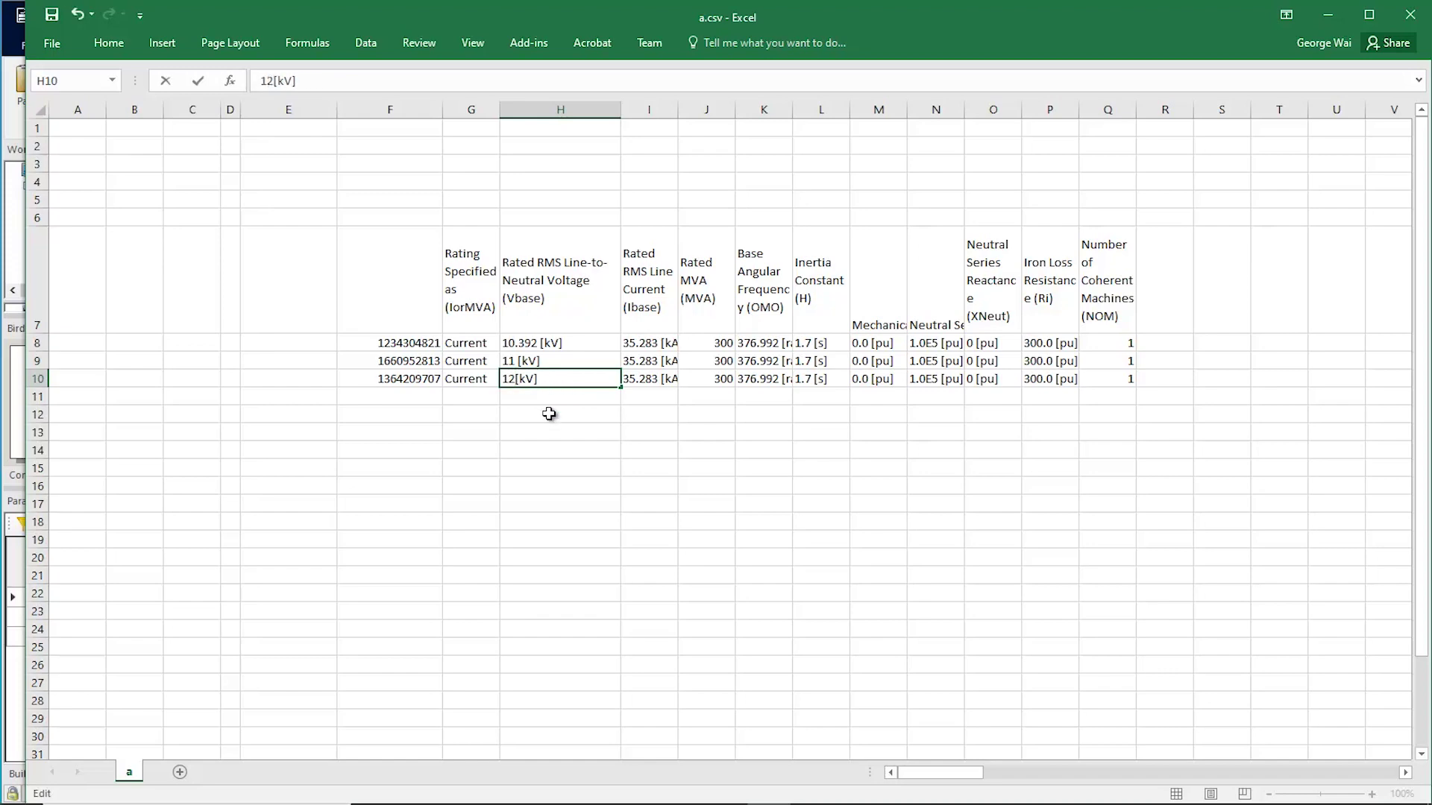
{"action": "left_click", "coordinate": [552, 416]}
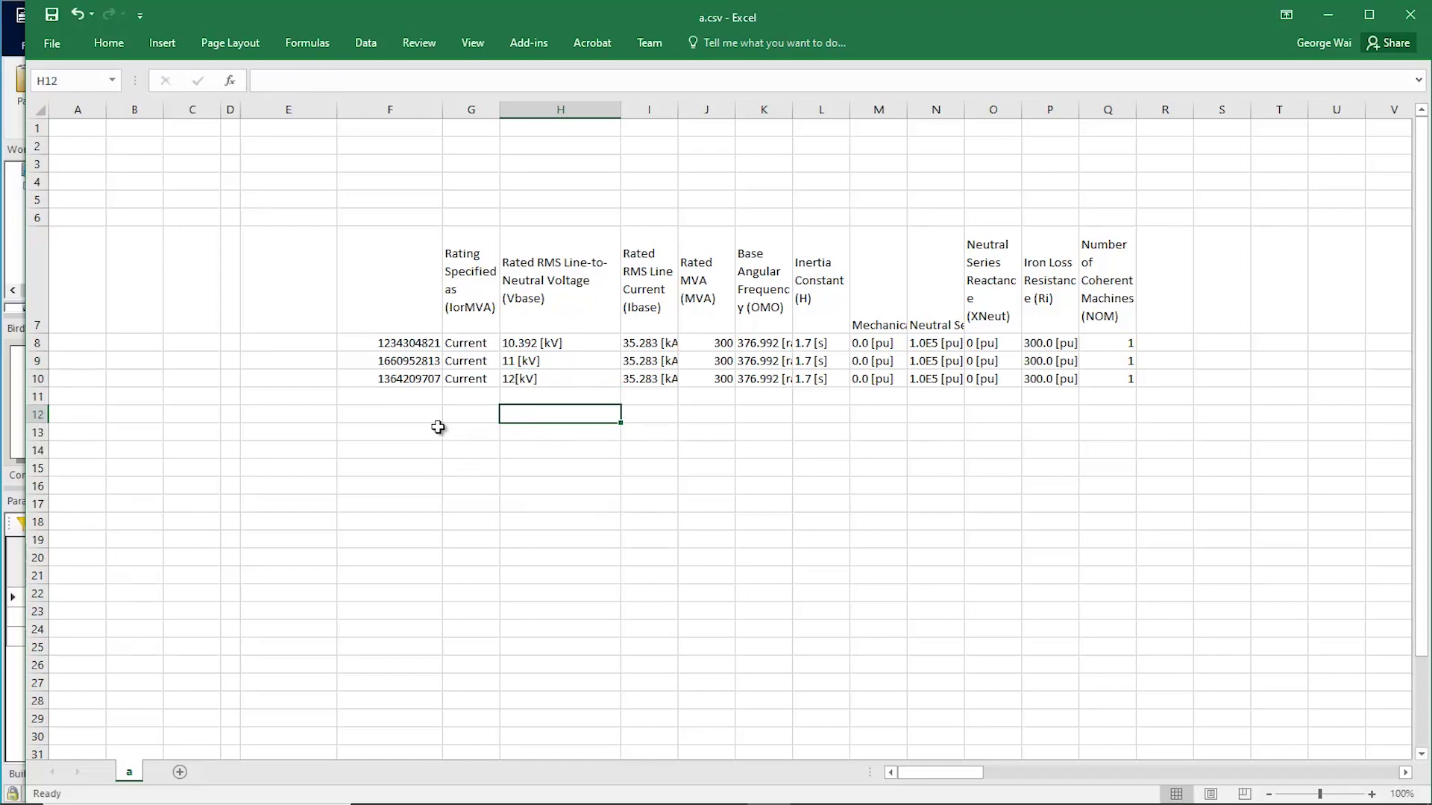
{"action": "left_click_drag", "start_coordinate": [403, 275], "coordinate": [630, 371]}
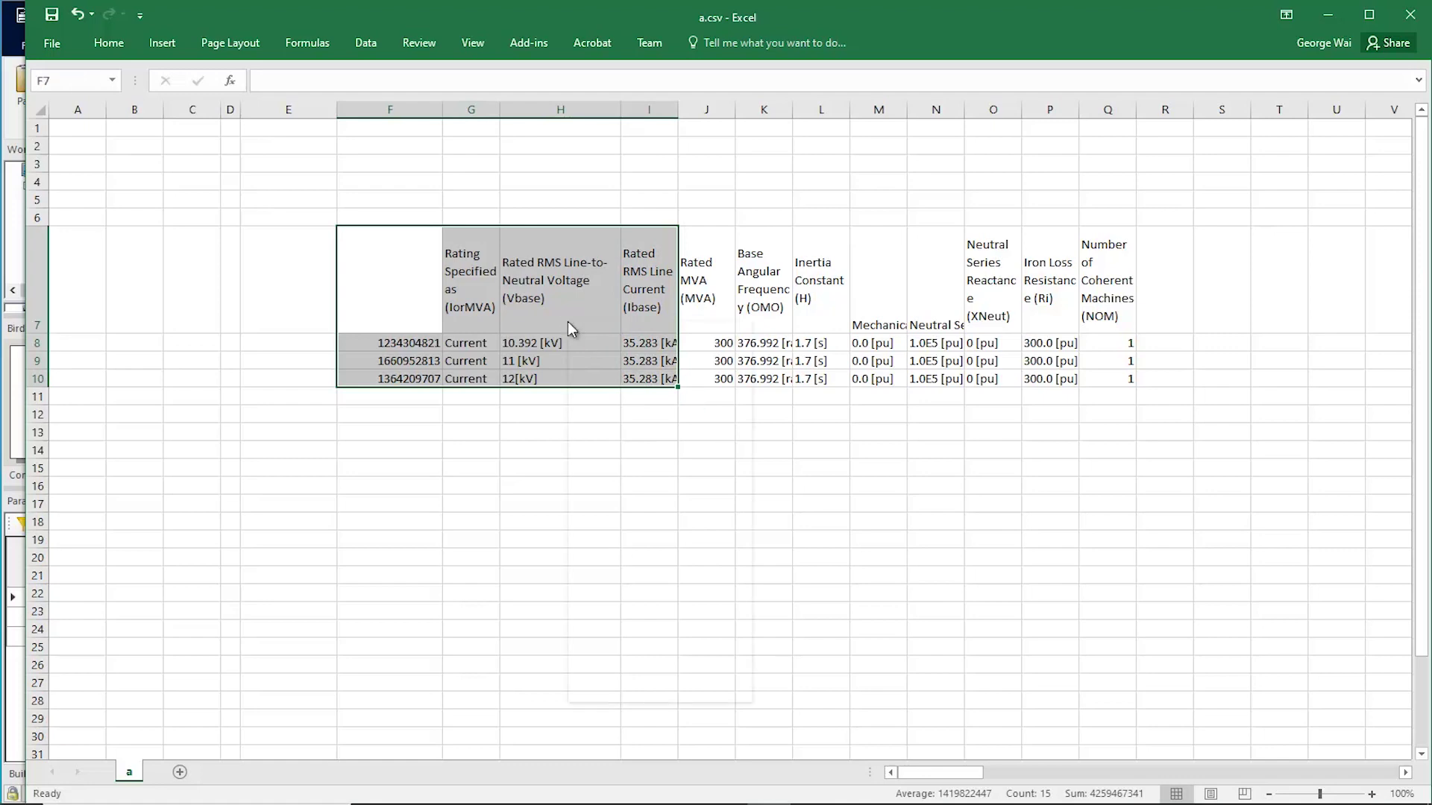
Step: Copy the selected F7:I10 range and return to the PSCAD window
{"action": "right_click", "coordinate": [570, 325]}
{"action": "left_click", "coordinate": [608, 356]}
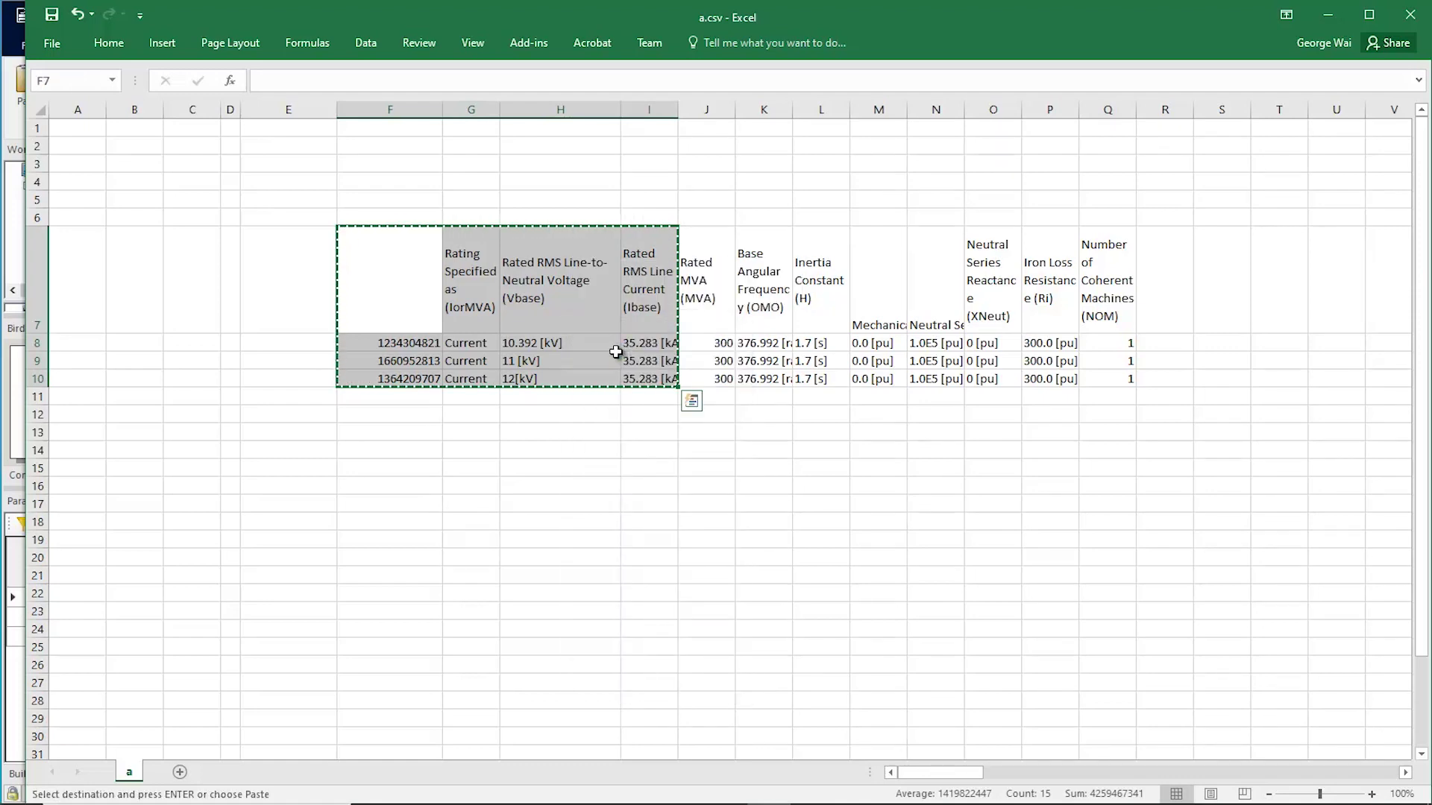
{"action": "left_click", "coordinate": [7, 240]}
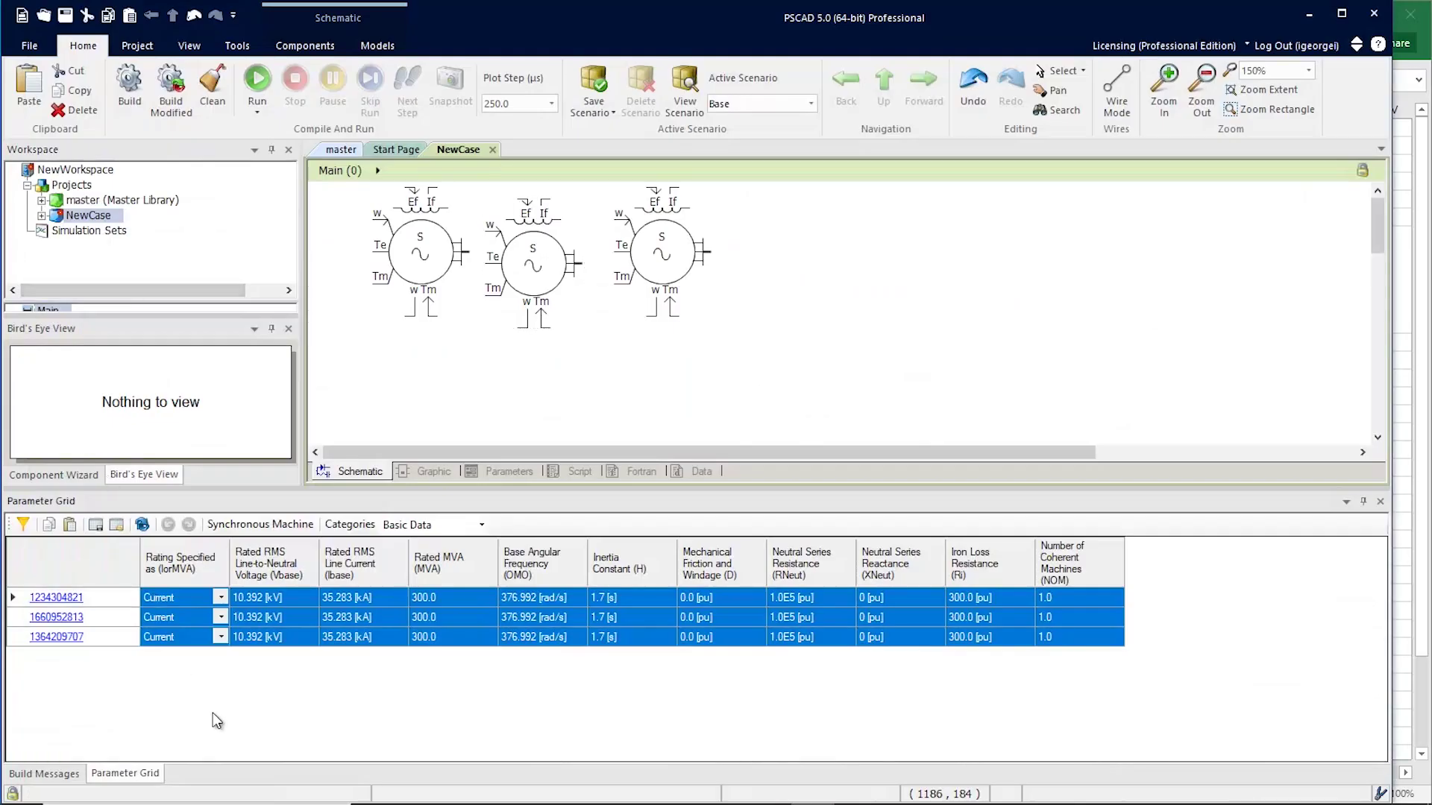
Step: Paste the edited Excel data into the Basic Data parameter grid
{"action": "left_click", "coordinate": [71, 525]}
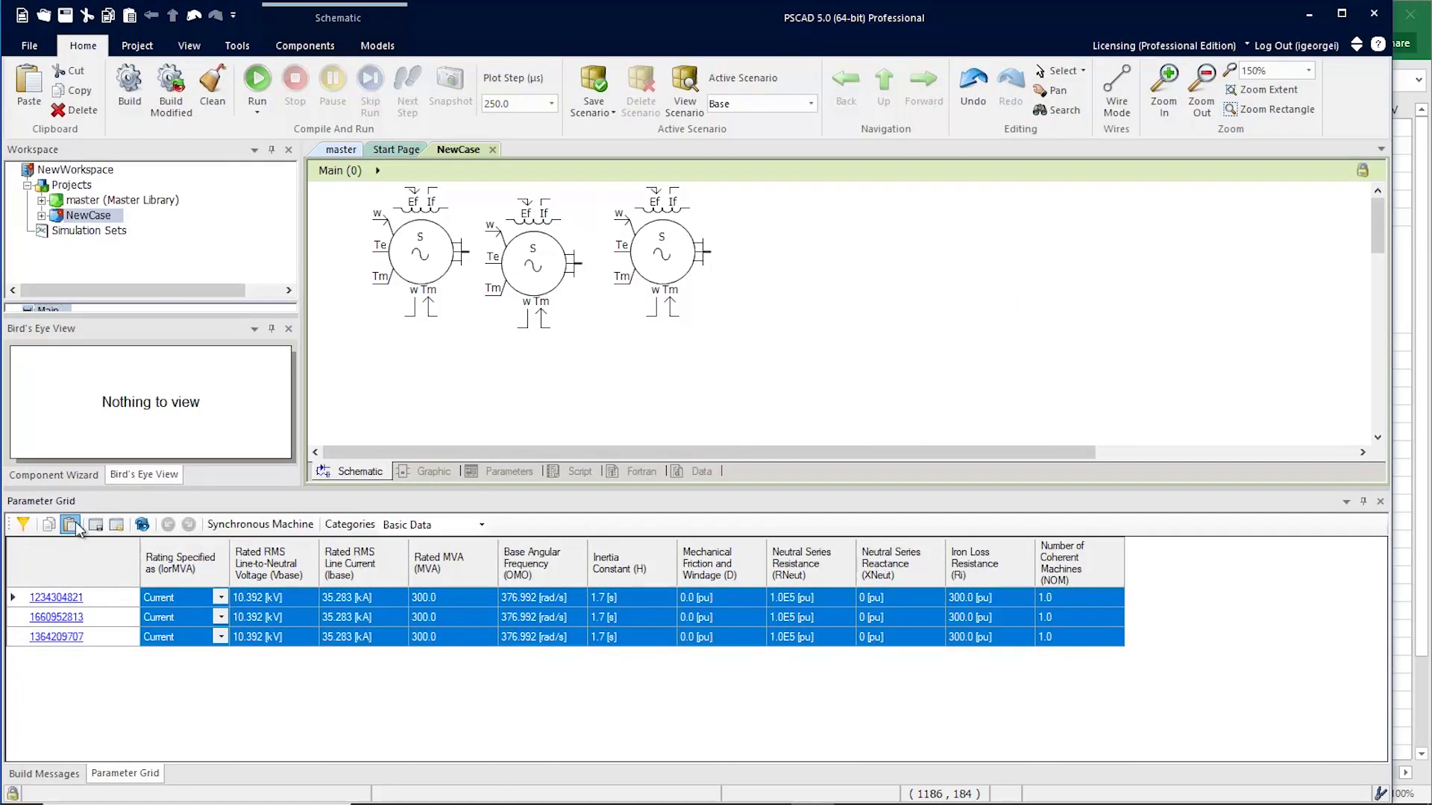